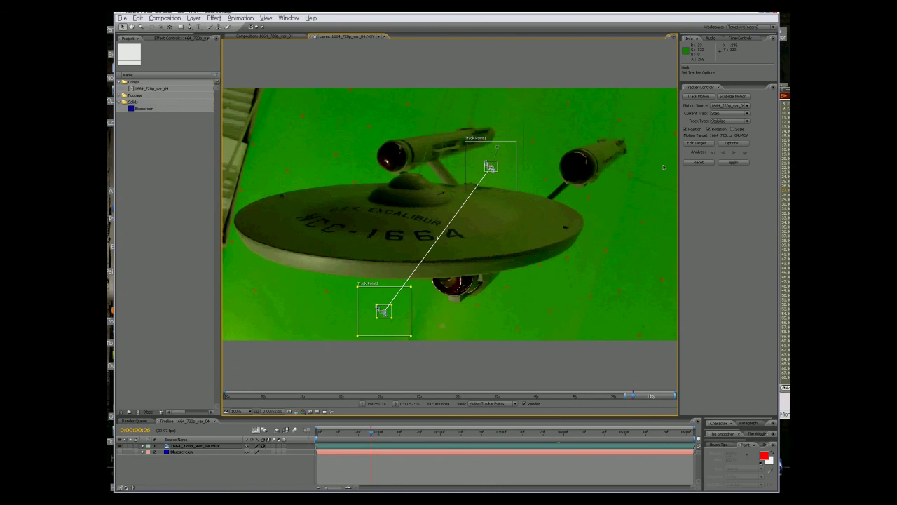
Analyze the Stab track forward from 0:00:00:26, starting one frame at a time
left_click(745, 154)
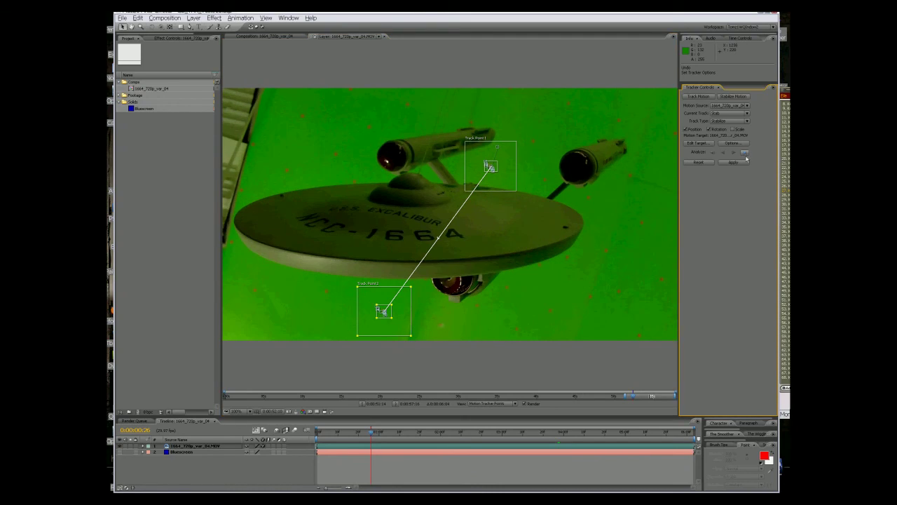
left_click(745, 153)
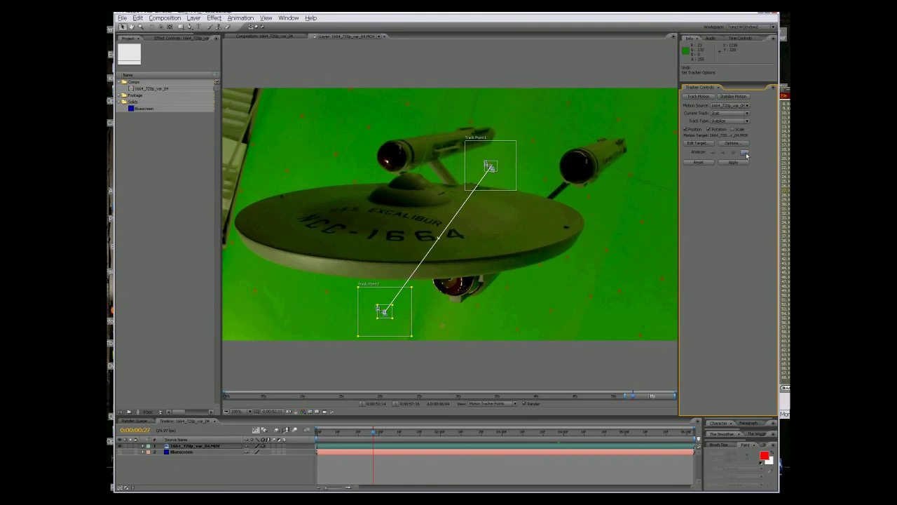
left_click(745, 153)
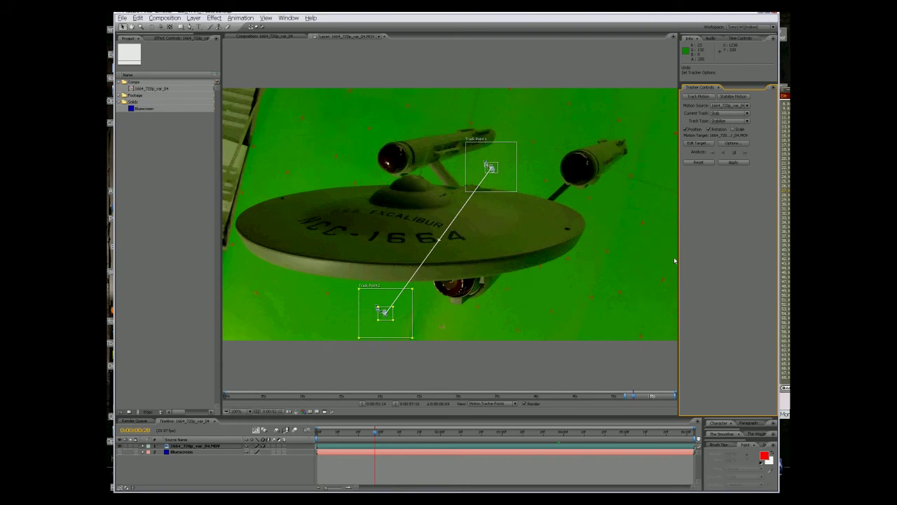
key("Page_Down")
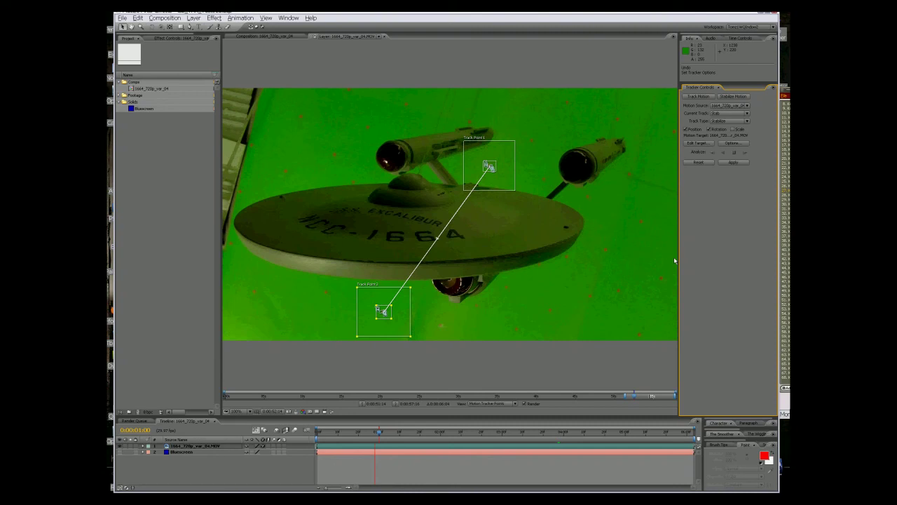
key("Page_Down")
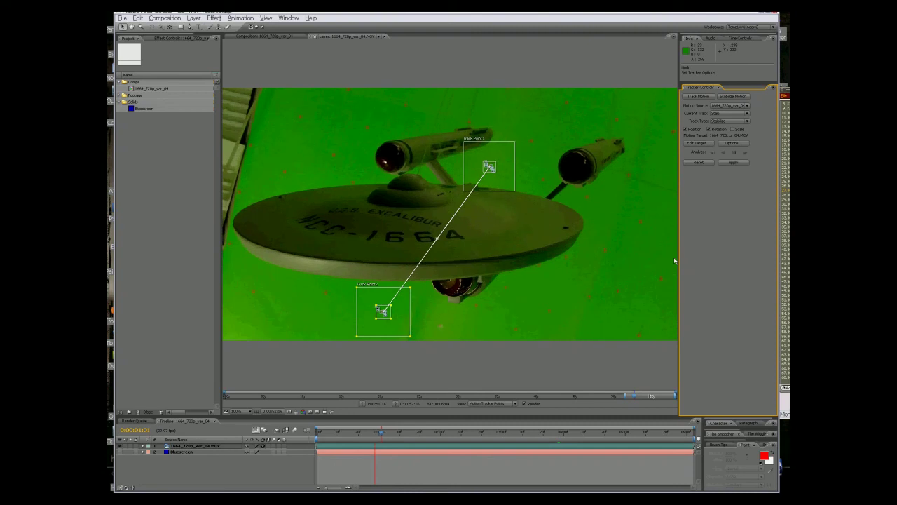
Return to 0:00:00:26 and analyze both track points forward again, frame by frame, up to 0:00:01:05
key("Page_Up")
key("Page_Up")
key("Page_Up")
key("Page_Up")
key("Page_Up")
key("Page_Up")
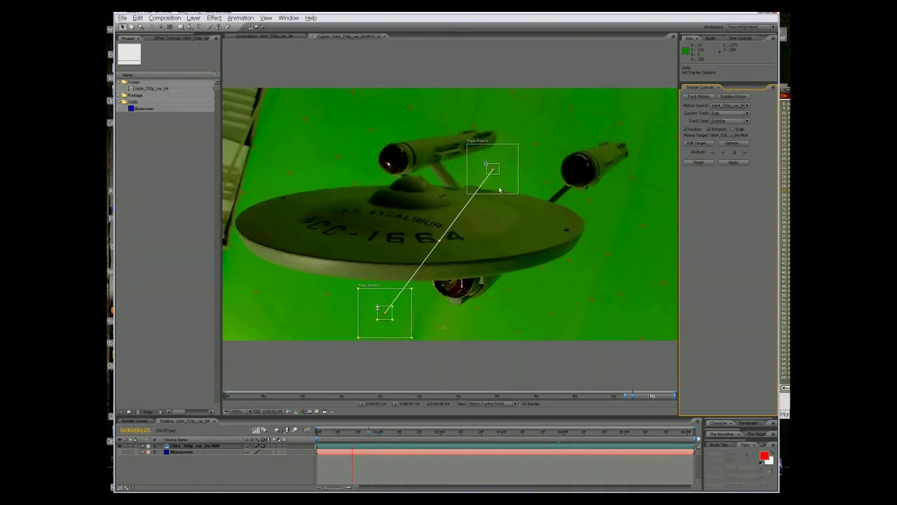
key("Page_Down")
left_click(504, 194)
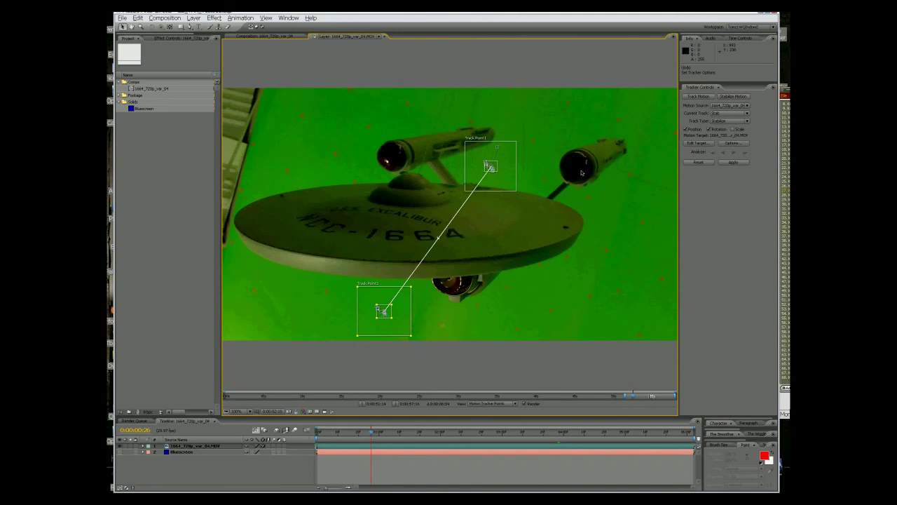
left_click(745, 155)
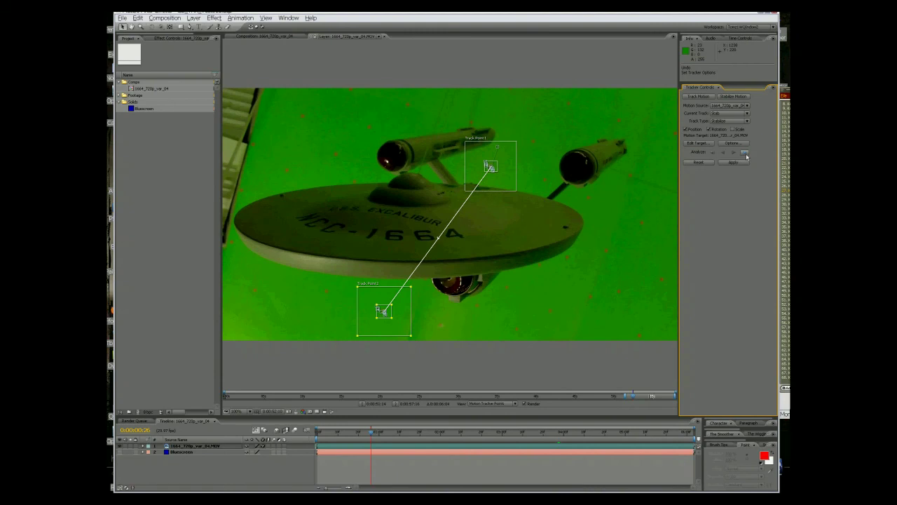
left_click(745, 155)
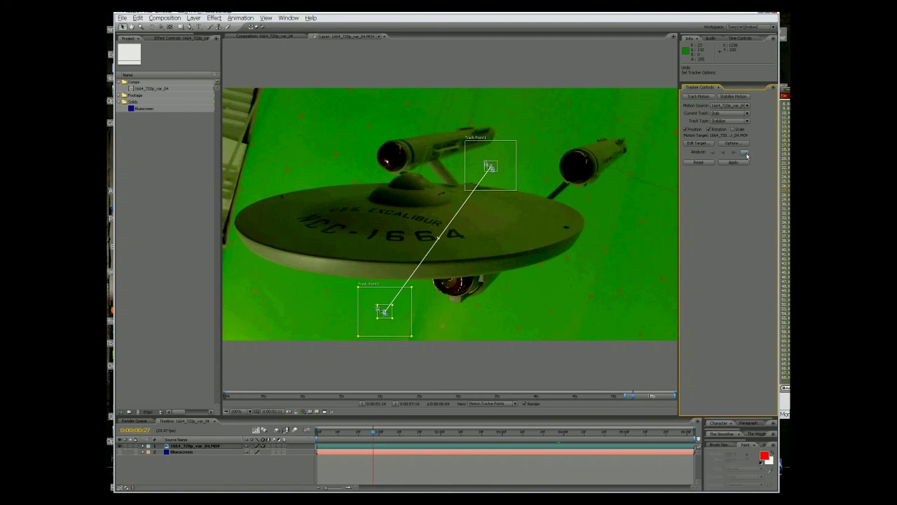
left_click(745, 154)
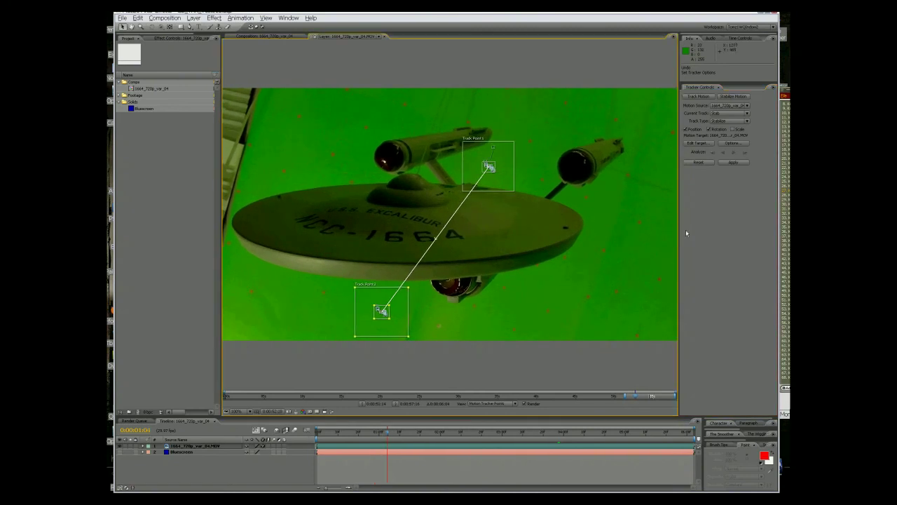
left_click(745, 152)
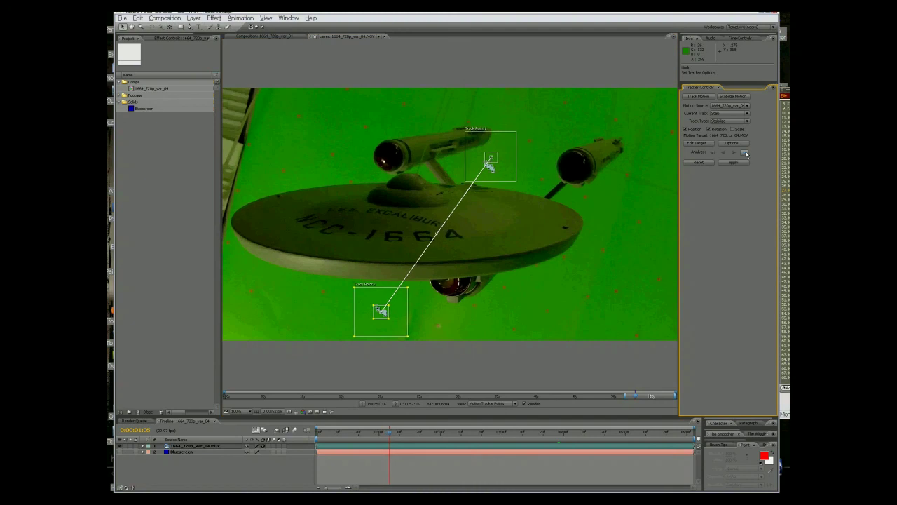
Move Track Point 1 back onto its marker at 0:00:01:05, analyze forward, and back up to 0:00:01:14
left_click_drag(489, 167, 494, 170)
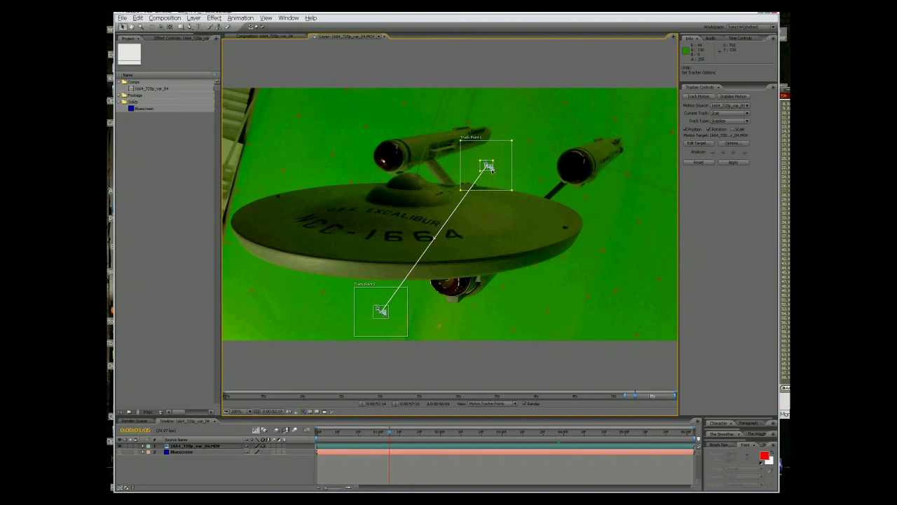
left_click(734, 154)
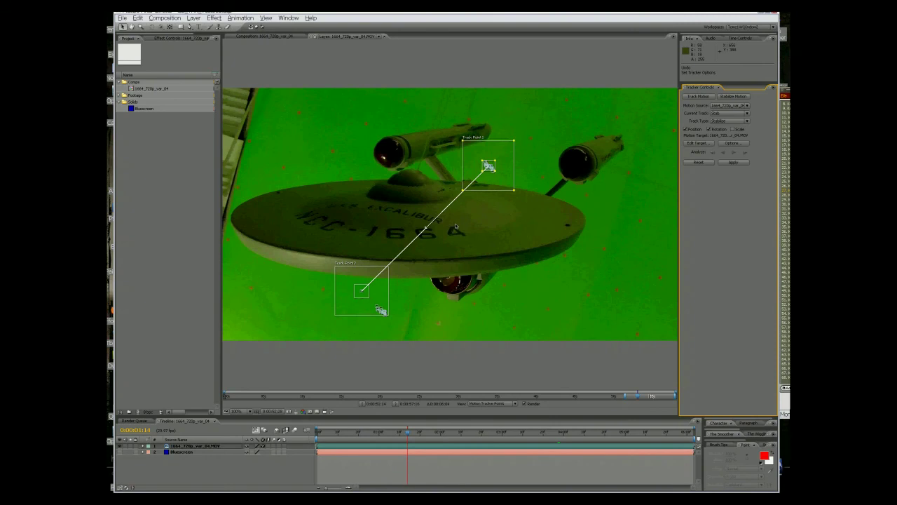
key("Page_Up")
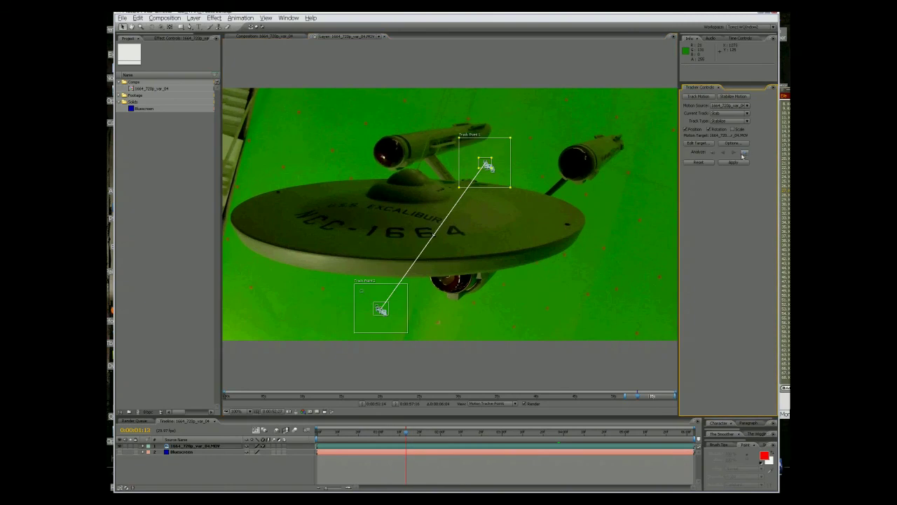
left_click(742, 154)
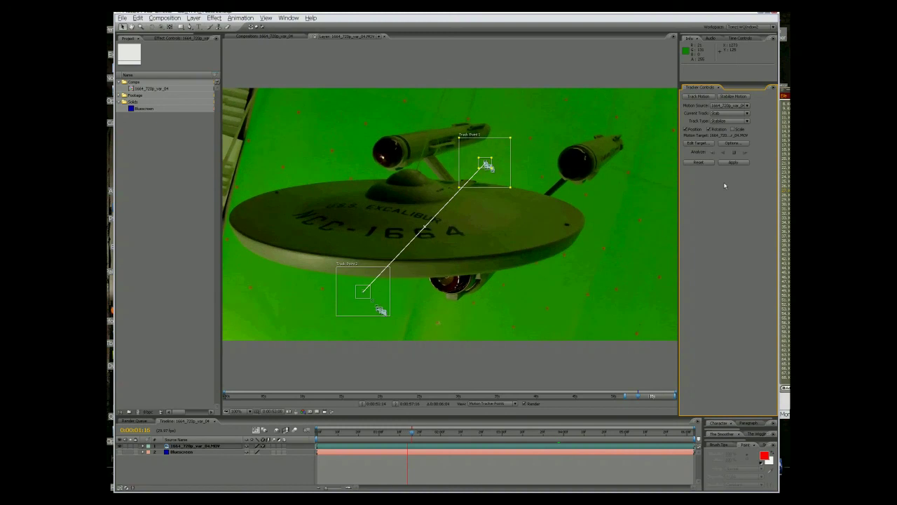
left_click(734, 152)
key("Page_Up")
key("Page_Up")
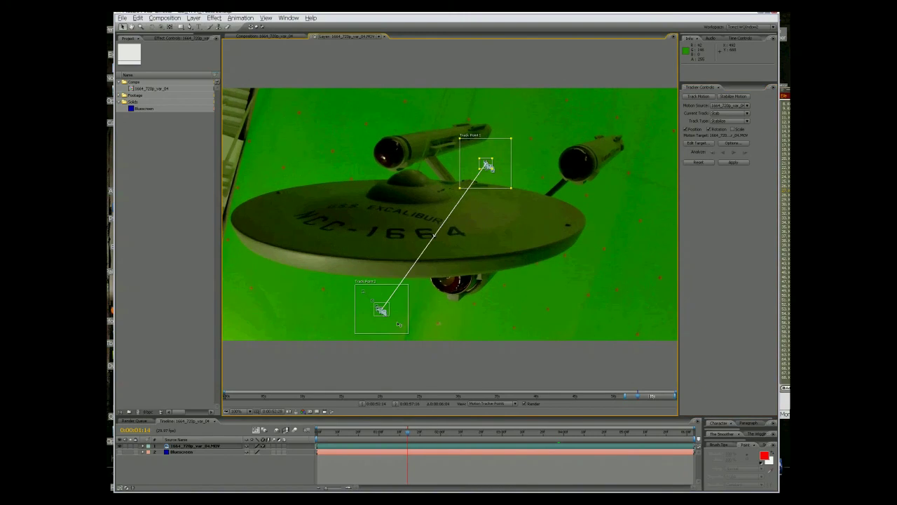
Set the motion stabilizer options to Stop Tracking at low confidence with Enhance processing before match, and analyze forward from 0:00:01:14
left_click(733, 143)
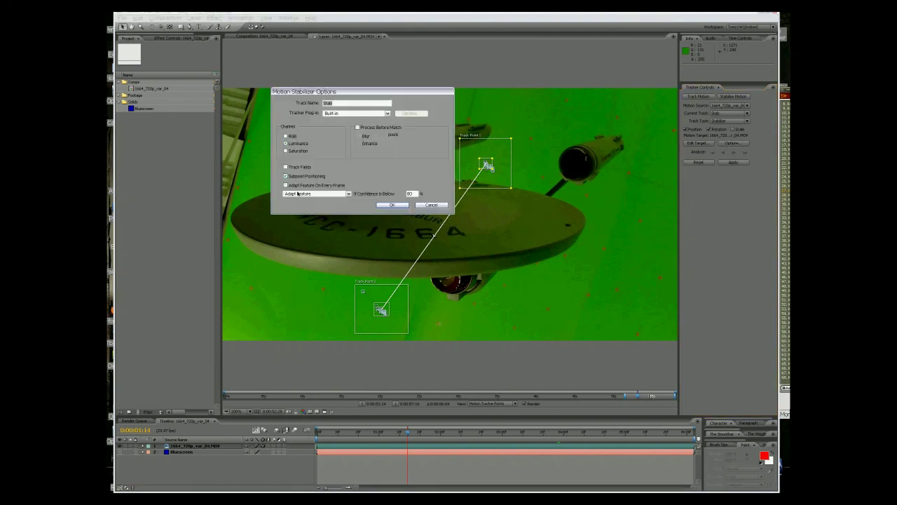
left_click(342, 195)
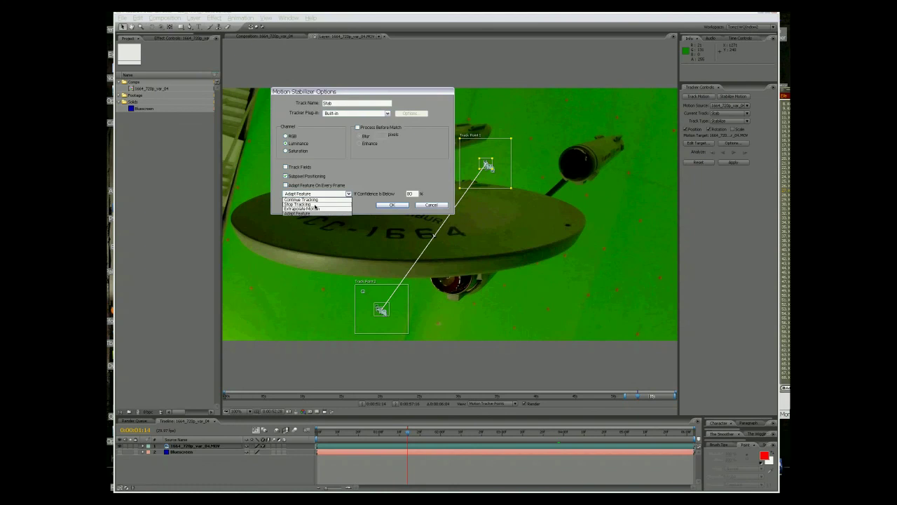
left_click(309, 204)
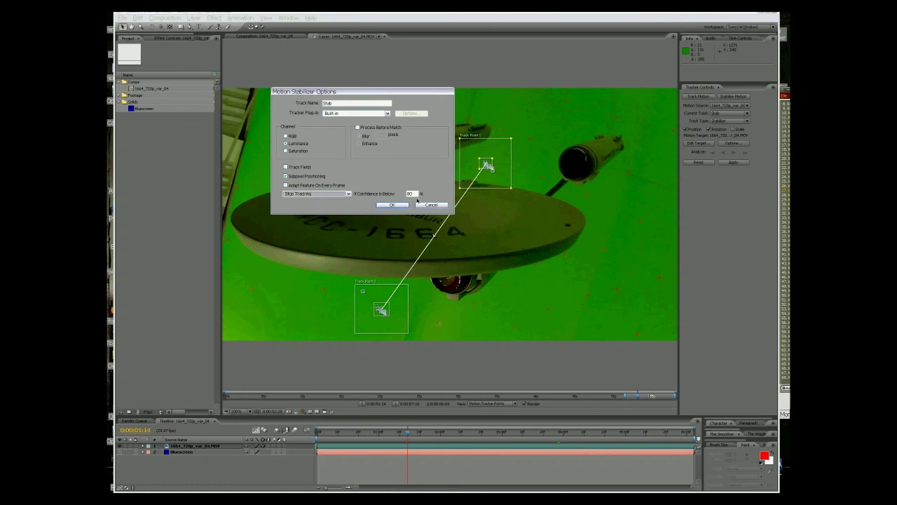
left_click(412, 194)
type("85")
left_click(357, 128)
left_click(359, 143)
left_click(395, 205)
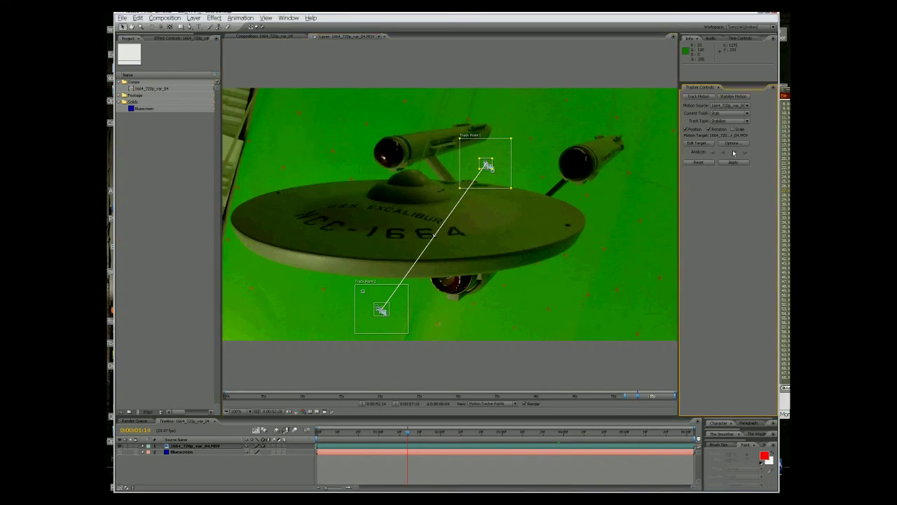
left_click(734, 152)
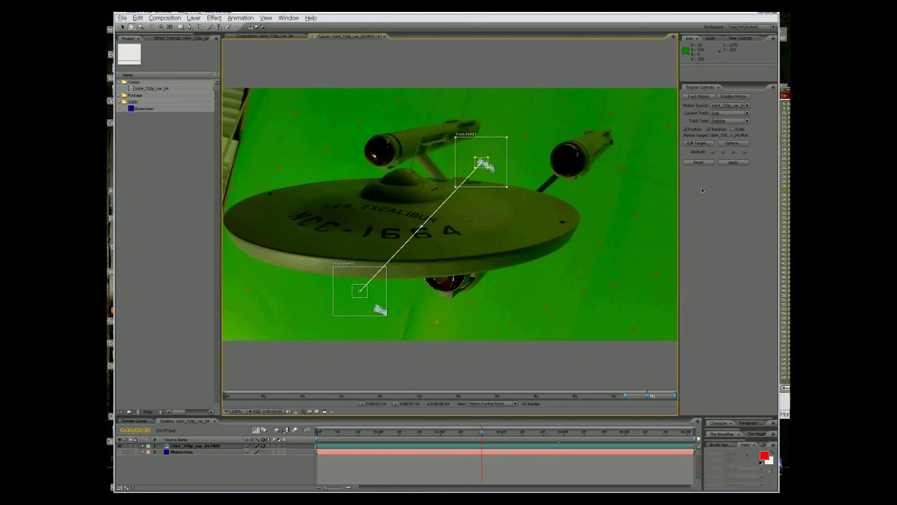
Back up to 0:00:02:12 and re-analyze both track points forward, first frame by frame and then continuously
key("Page_Up")
key("Page_Up")
key("Page_Up")
key("Page_Up")
key("Page_Up")
key("Page_Up")
key("Page_Up")
key("Page_Up")
left_click(745, 154)
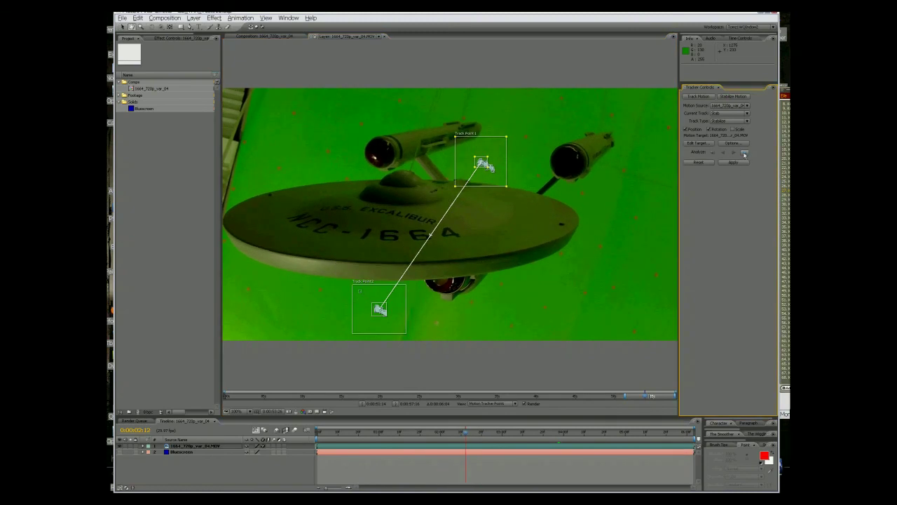
left_click(745, 154)
left_click(745, 153)
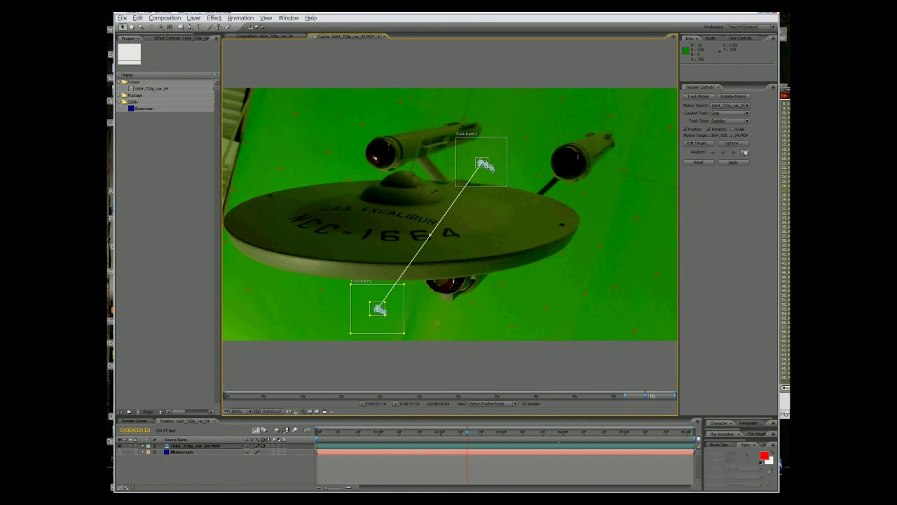
left_click(734, 152)
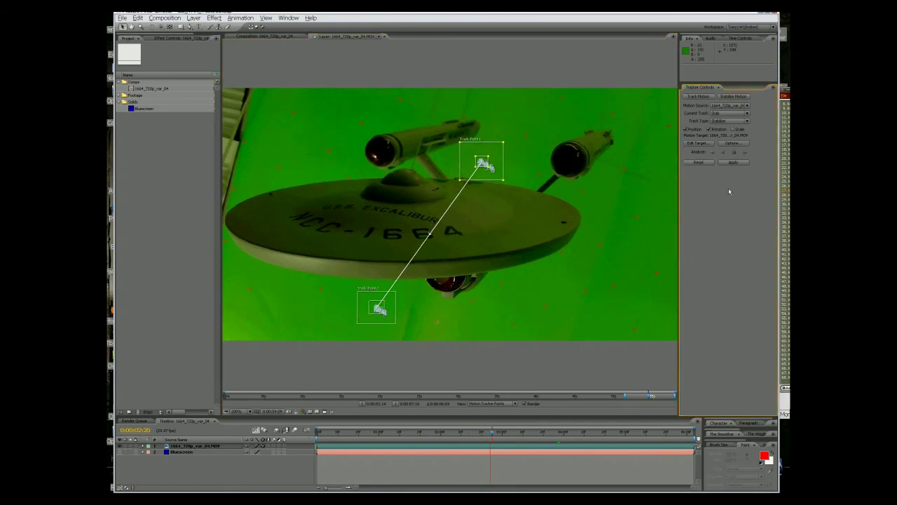
Check and confirm the motion stabilizer options, and continue the forward analysis up to 0:00:04:08
left_click(732, 143)
left_click(393, 205)
left_click(734, 152)
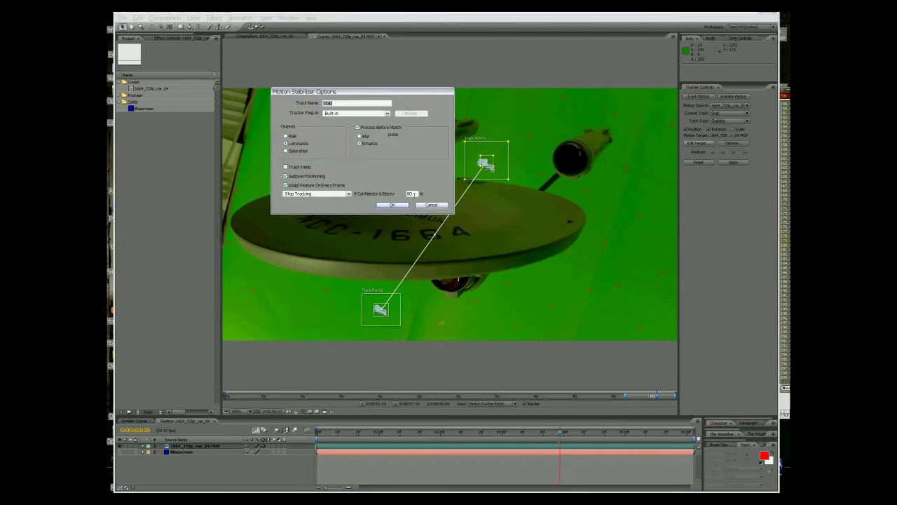
left_click(734, 153)
left_click(350, 286)
left_click(713, 153)
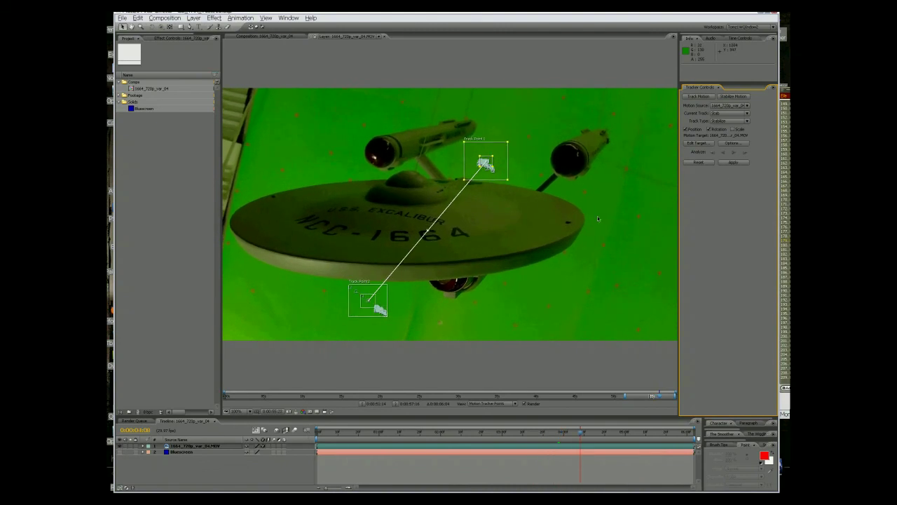
Move Track Point 2 back onto its marker at 0:00:04:08 and continue analyzing forward to 0:00:05:27
mouse_move(370, 302)
left_mouse_down()
mouse_move(409, 323)
mouse_move(380, 309)
left_mouse_up()
left_click(744, 152)
left_click(744, 153)
left_click(734, 153)
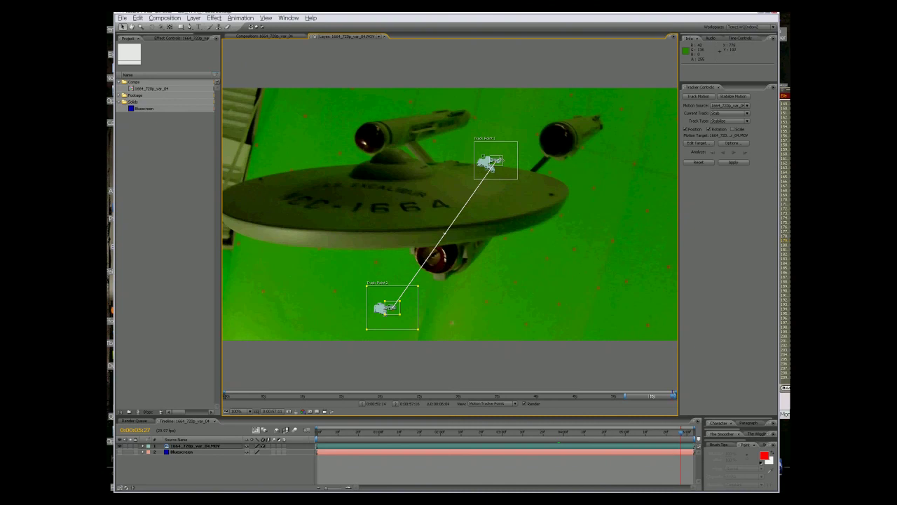
Move Track Point 1's search and feature regions to another marker beside the saucer's right edge, keeping its attach point, and analyze the remaining frames
left_click_drag(495, 161, 594, 187)
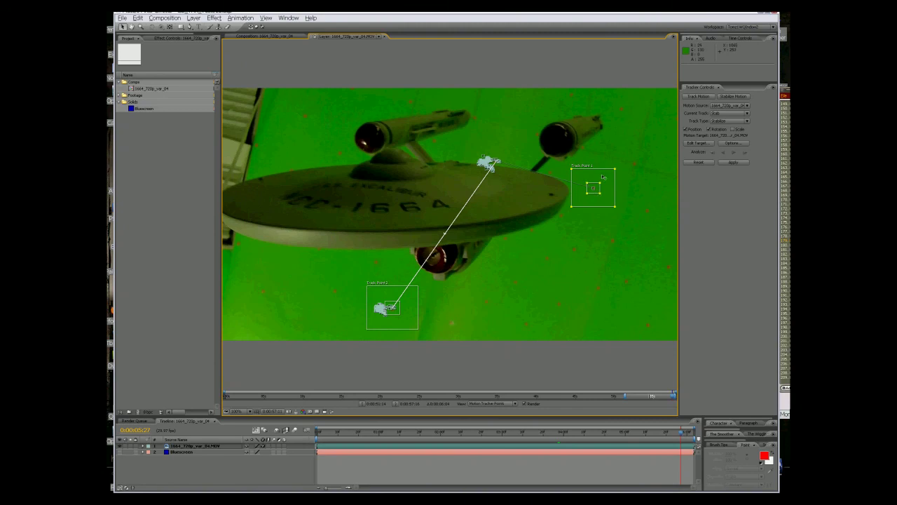
left_click(733, 155)
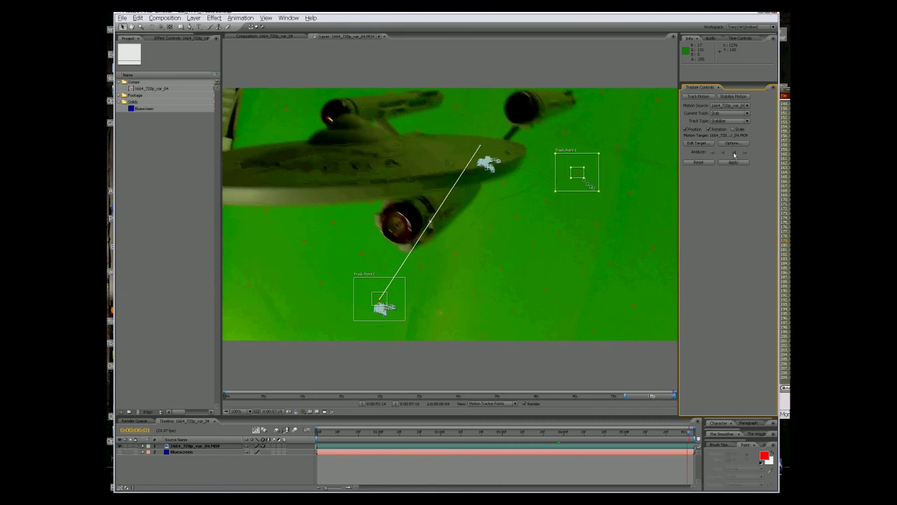
left_click(735, 154)
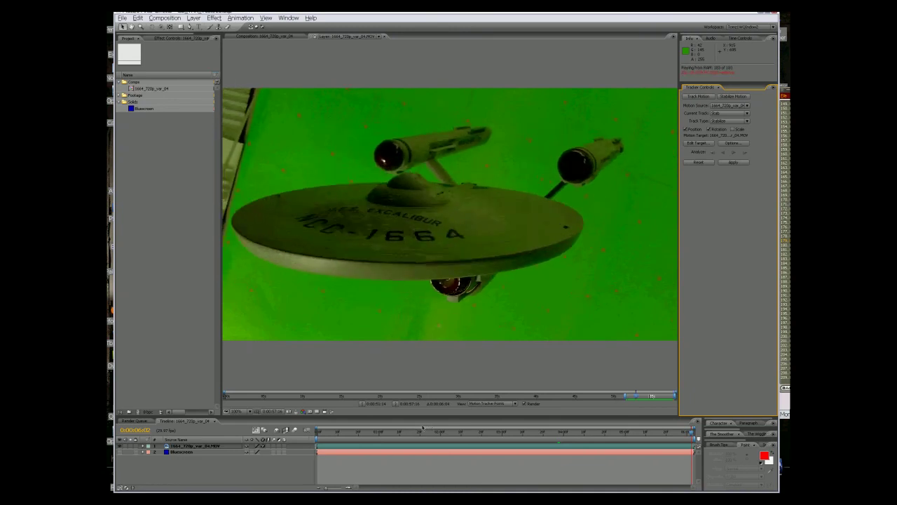
Stop playback, return to 0:00:00:25, and check Track Point 2 up close on its marker frame by frame back to 0:00:00:16
left_click(375, 258)
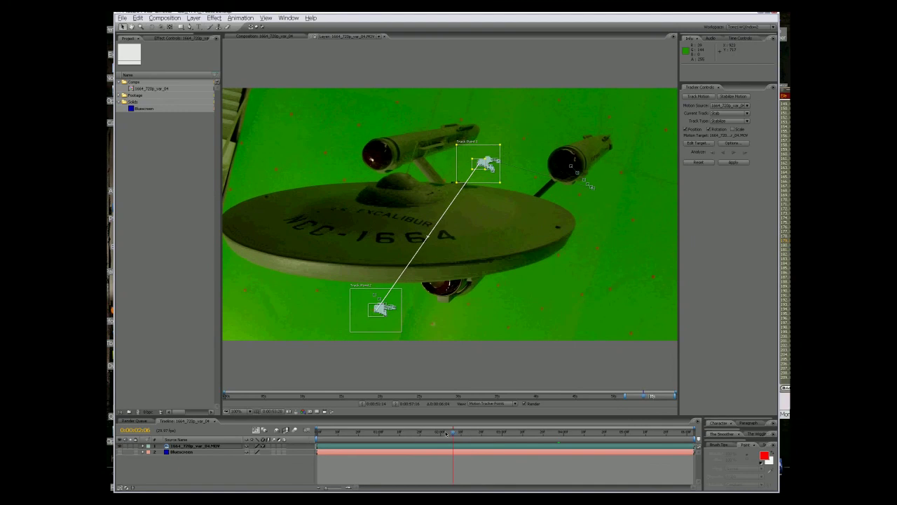
left_click_drag(453, 433, 363, 432)
key("space")
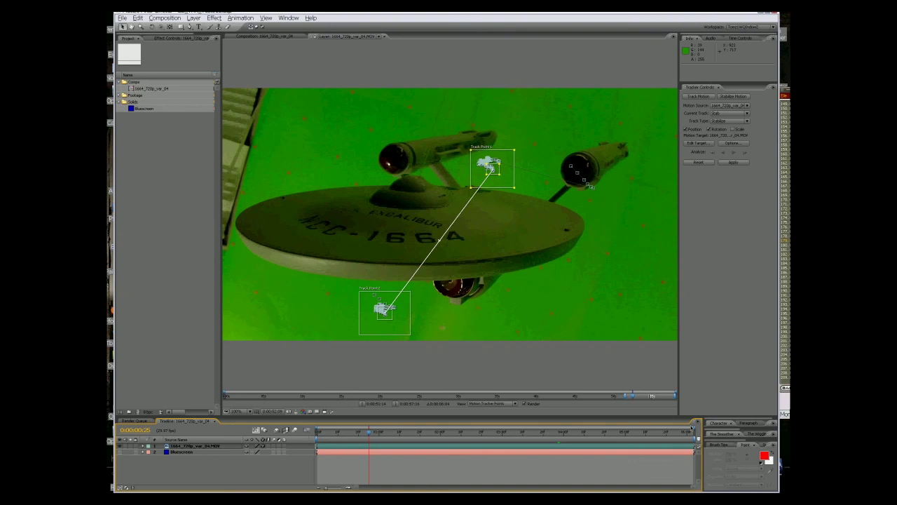
left_click_drag(694, 487, 420, 487)
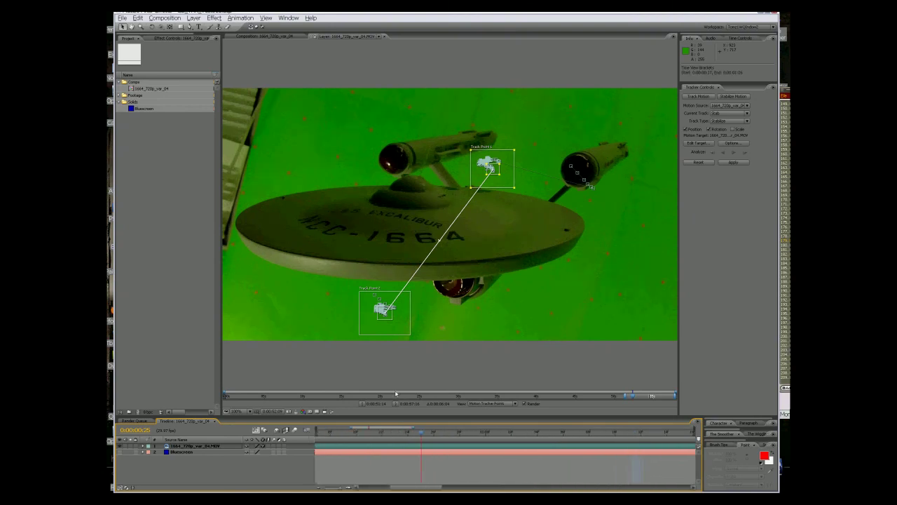
scroll(351, 356, "up", 4)
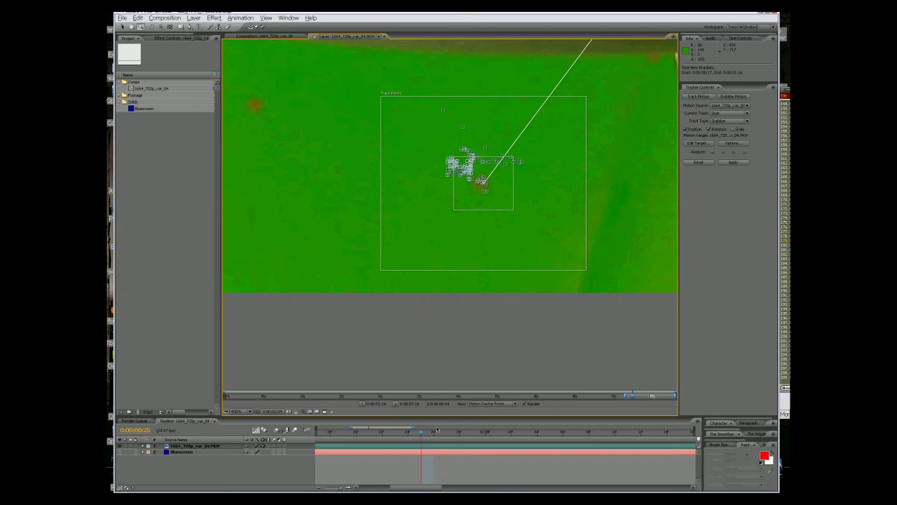
key("Page_Up")
key("Page_Up")
key("Page_Up")
key("Page_Up")
key("Page_Up")
key("Page_Up")
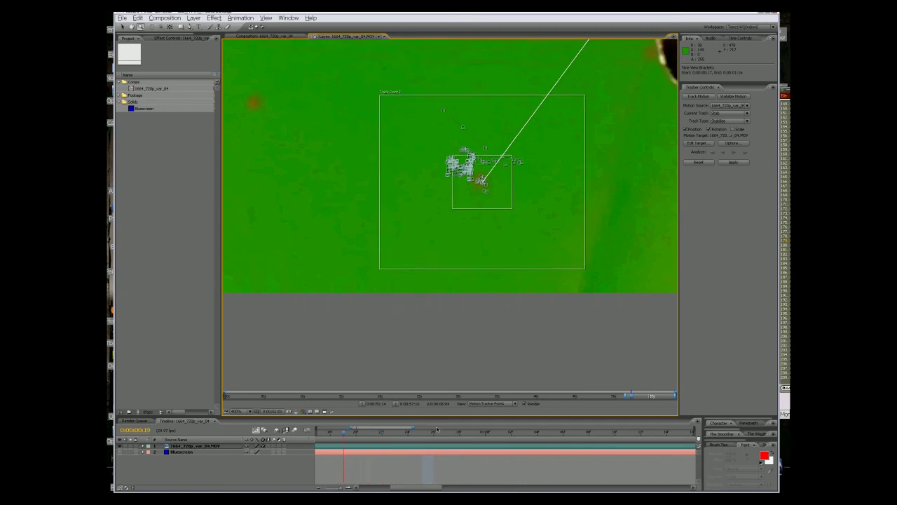
key("Page_Up")
key("Page_Up")
key("Page_Up")
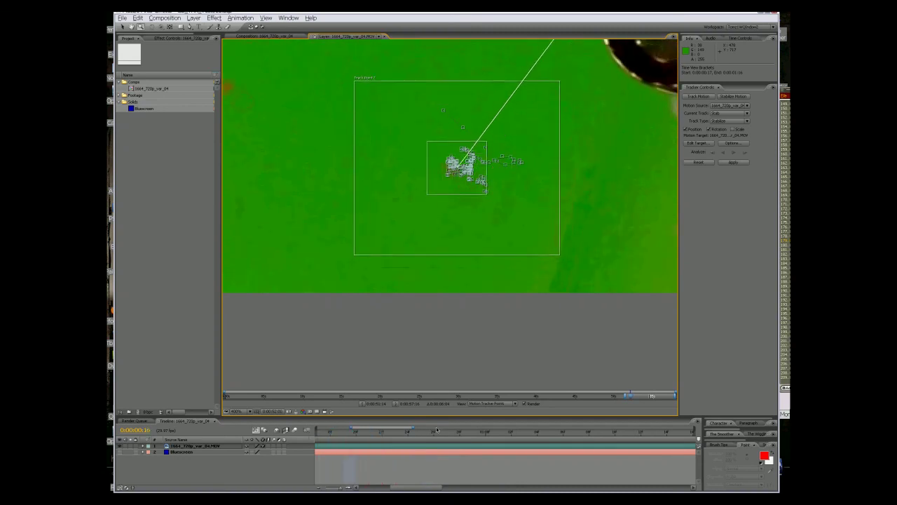
Check Track Point 2 against its marker frame by frame up to 0:00:01:00 and back to 0:00:00:25
key("Page_Down")
key("Page_Down")
key("Page_Down")
key("Page_Down")
key("Page_Down")
key("Page_Down")
key("Page_Down")
key("Page_Down")
key("Page_Down")
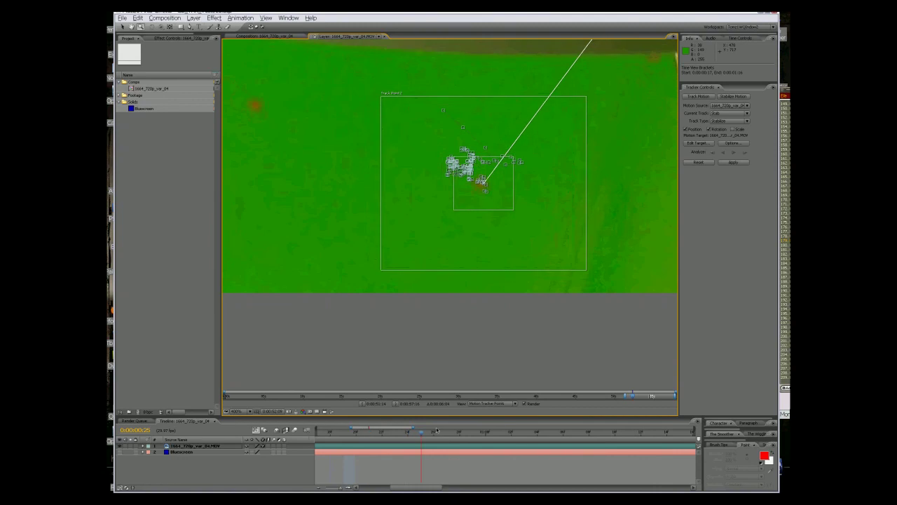
key("Page_Down")
key("Page_Down")
key("Page_Down")
key("Page_Down")
key("Page_Down")
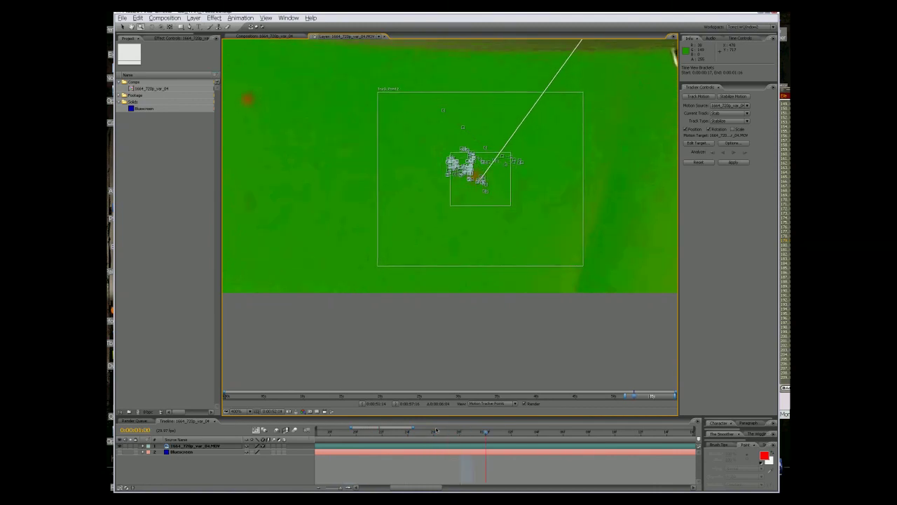
key("Page_Up")
key("Page_Up")
key("Page_Up")
key("Page_Up")
key("Page_Up")
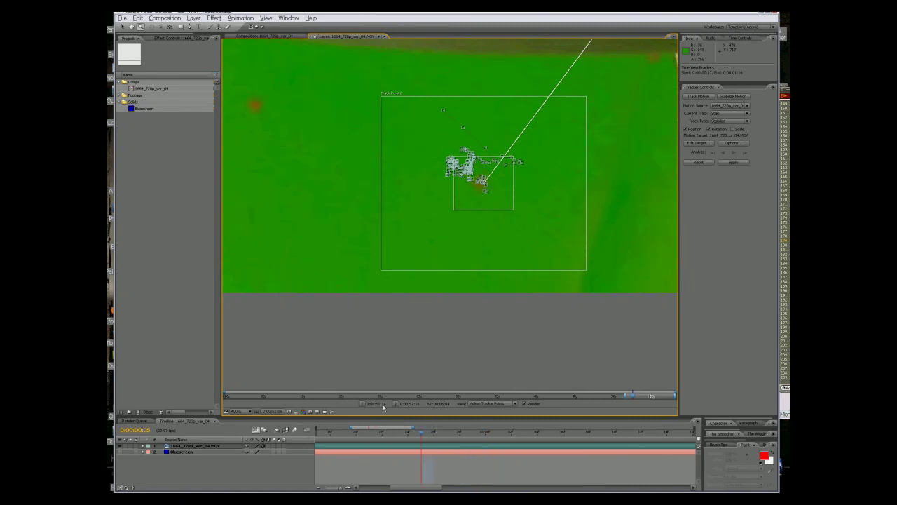
Apply the stabilization to the footage layer in both the X and Y dimensions
left_click(384, 319, "alt")
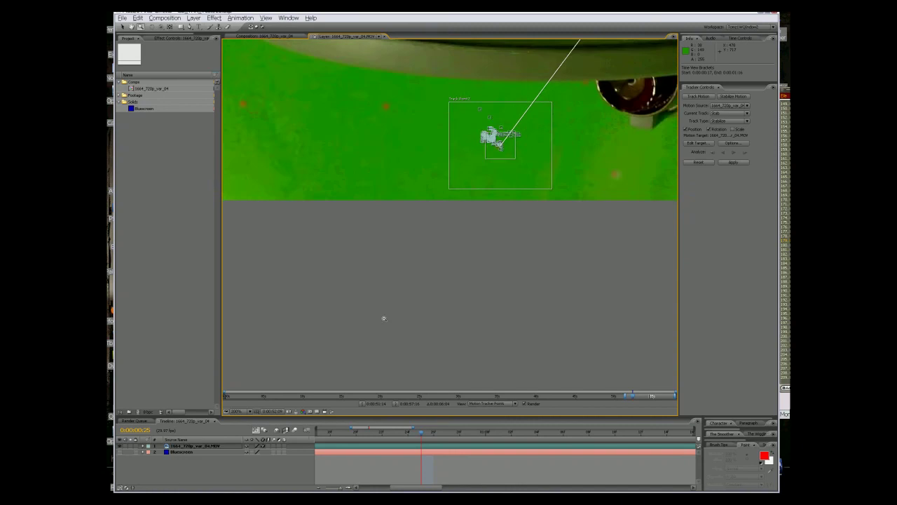
left_click(384, 316, "alt")
left_click(385, 316, "alt")
left_click_drag(460, 196, 374, 339)
left_click(409, 299)
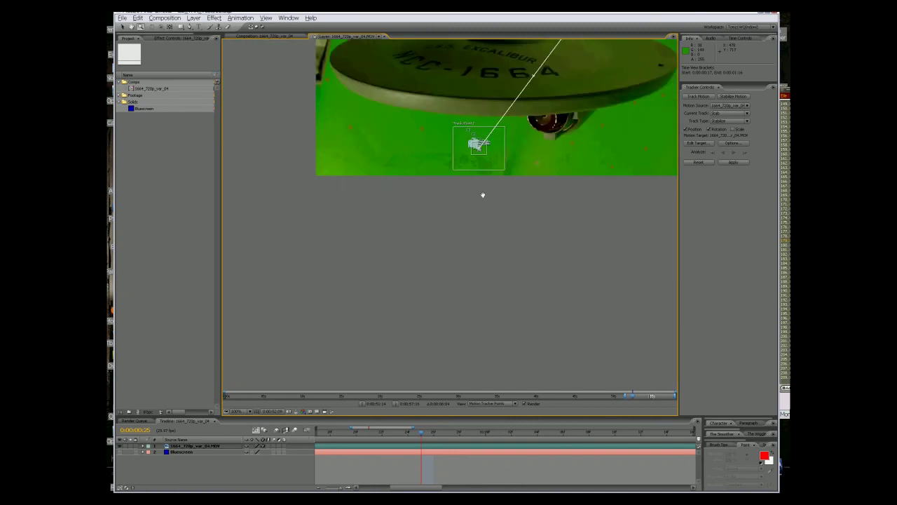
left_click_drag(482, 195, 434, 331)
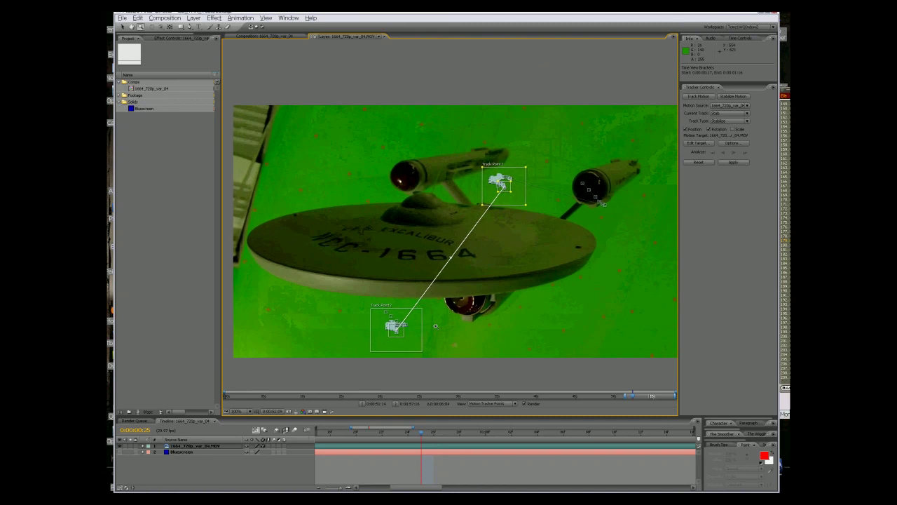
key("space")
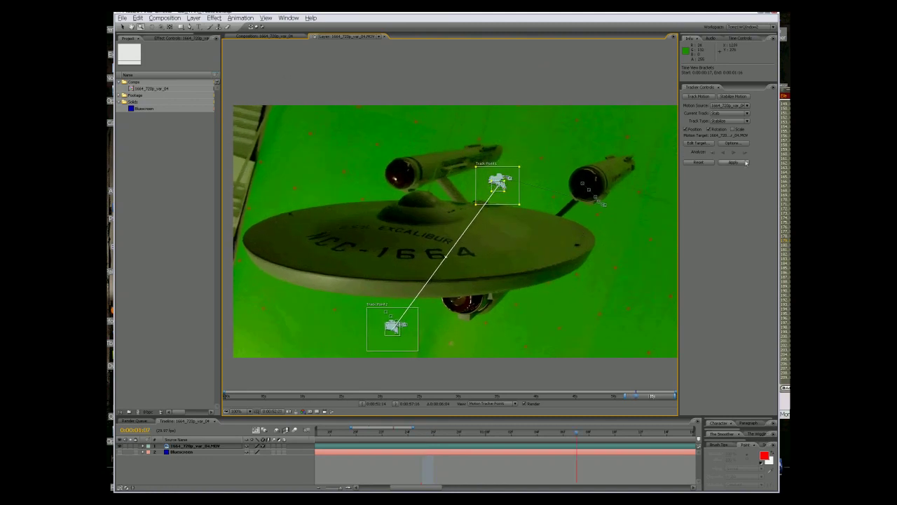
left_click(733, 162)
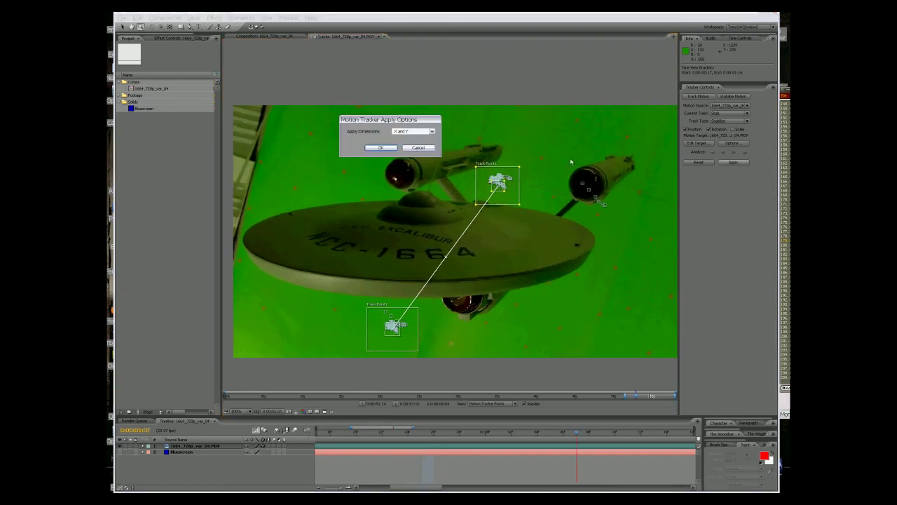
left_click(380, 148)
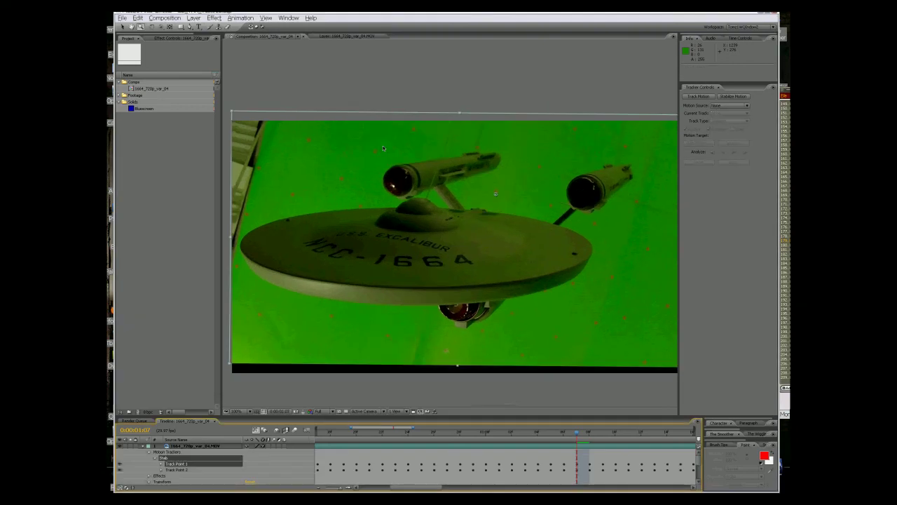
Widen the composition view so the whole frame fits at 100%, and play the stabilized footage
scroll(374, 326, "down", 2)
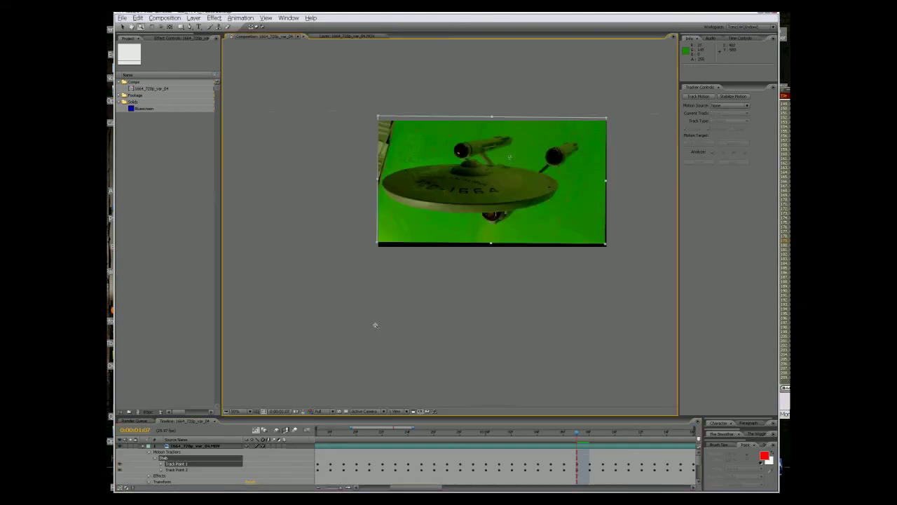
scroll(427, 269, "up", 2)
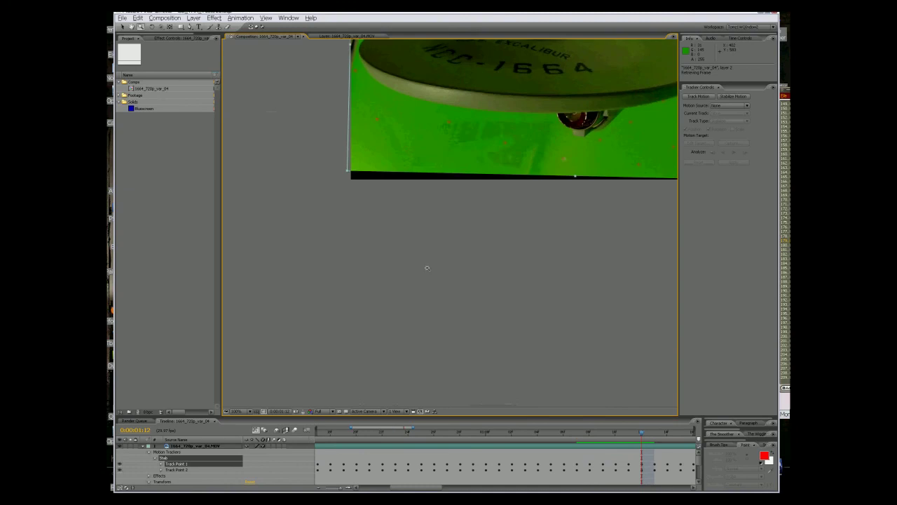
left_click_drag(484, 211, 365, 381)
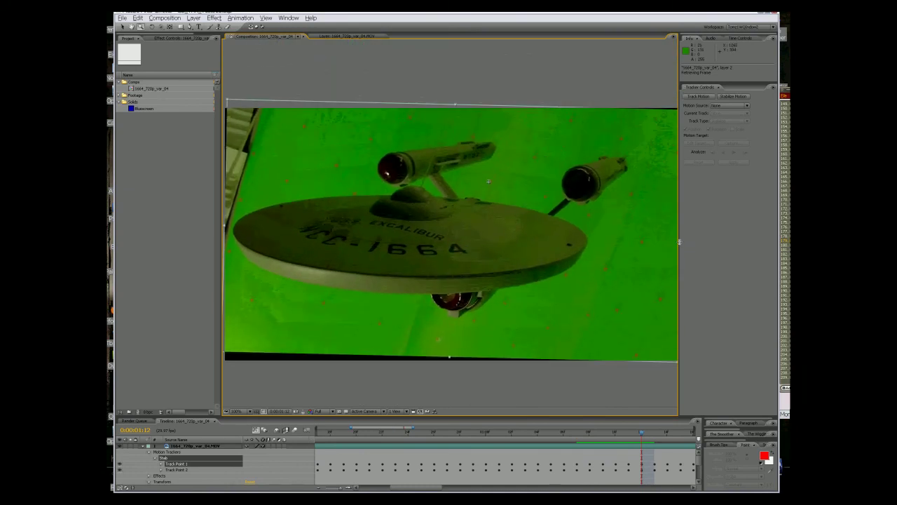
left_click_drag(679, 242, 756, 242)
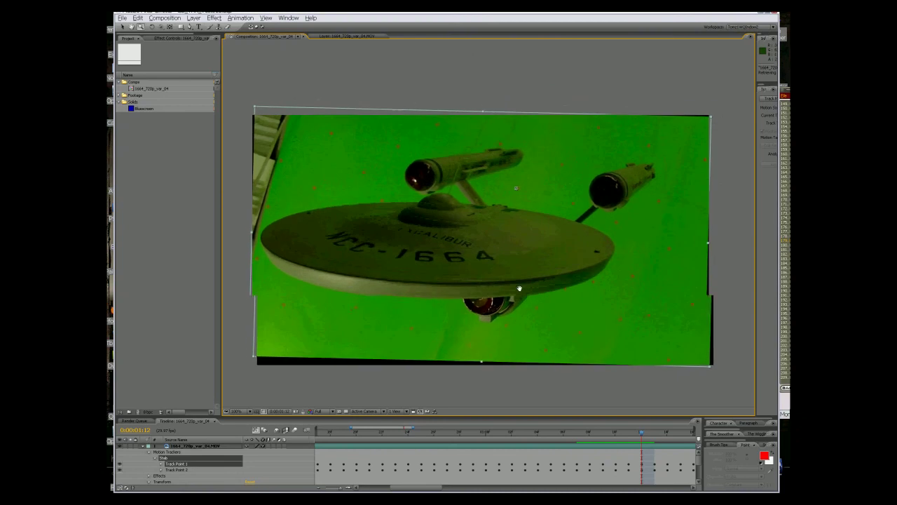
left_click_drag(519, 289, 519, 287)
key("space")
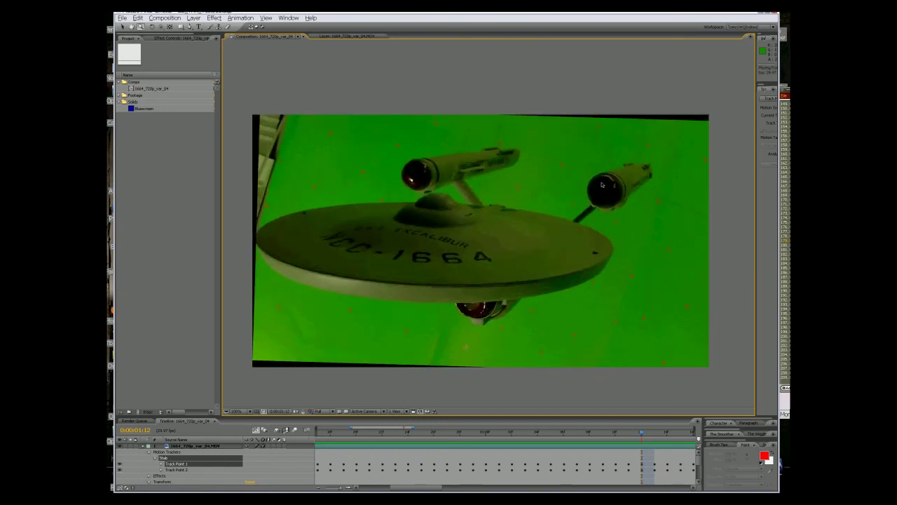
Show the full composition duration in the timeline and play the stabilized footage from the beginning
left_click(516, 188)
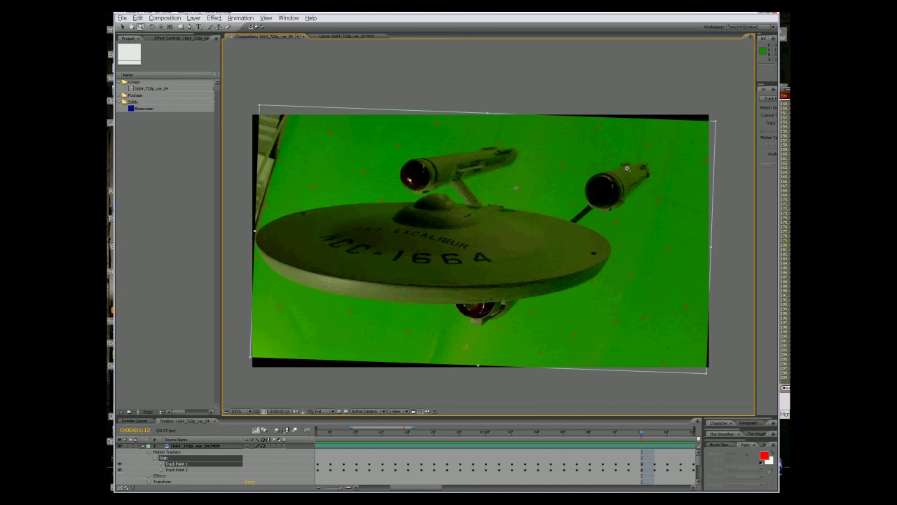
left_click(578, 436)
left_click_drag(569, 434, 595, 432)
key("space")
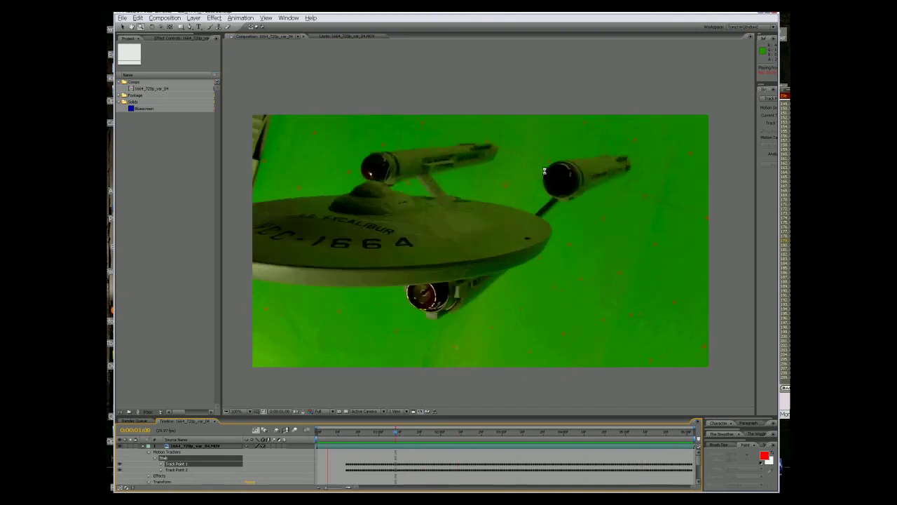
key("space")
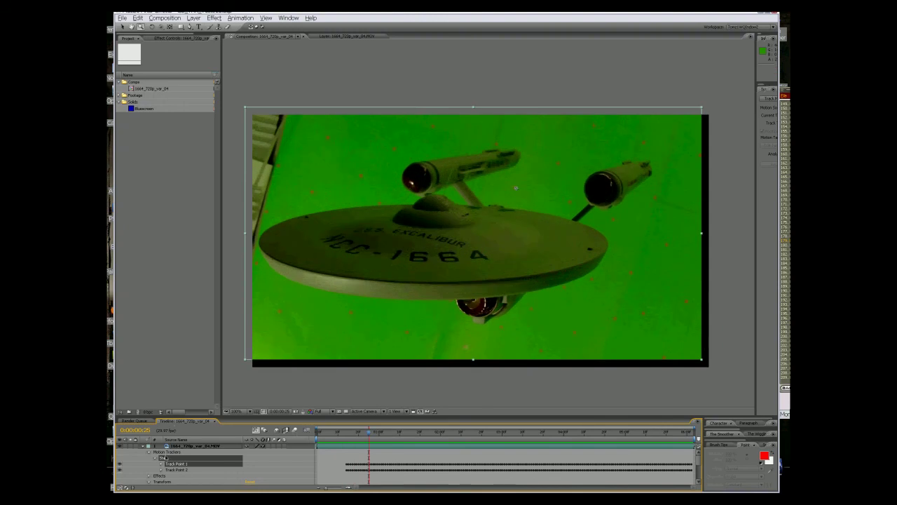
Collapse the Stab tracker data, remove the footage layer's Rotation keyframes, and preview the position-only stabilization
left_click(155, 458)
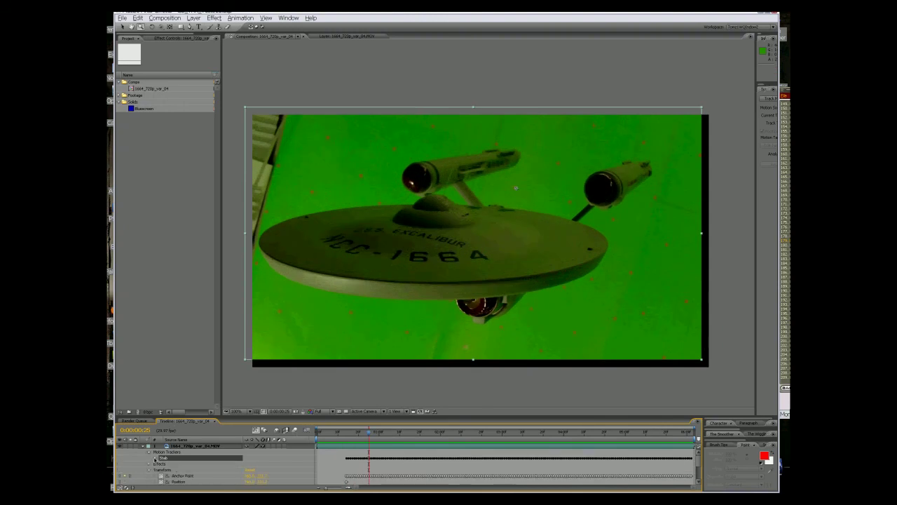
left_click(155, 458)
left_click(173, 470)
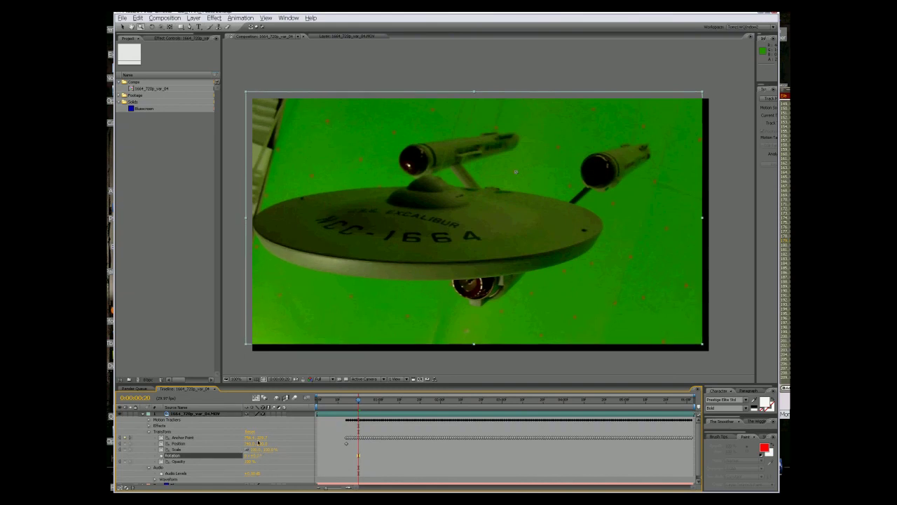
key("space")
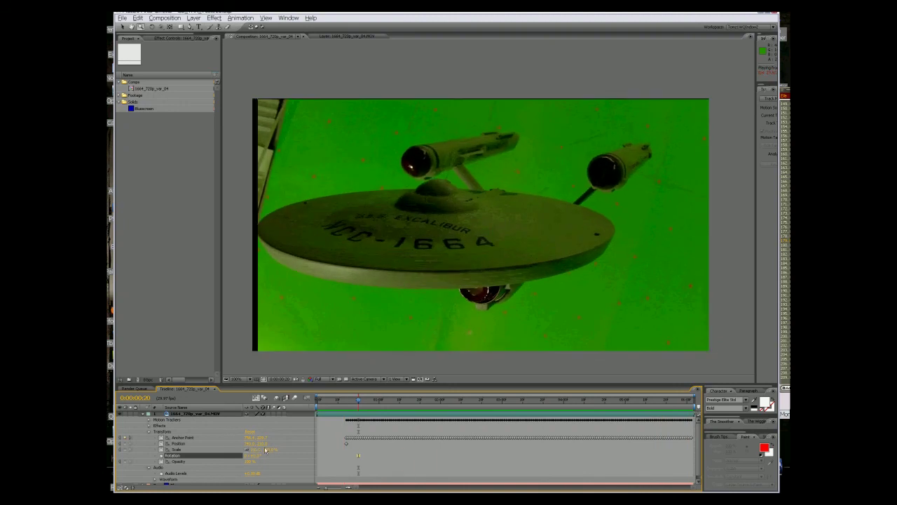
key("space")
Scrub through the start of the clip up to 0:00:00:20 to examine where the stabilized motion begins
key("Page_Up")
key("Page_Up")
key("Page_Up")
key("Page_Up")
key("Page_Up")
key("Page_Up")
key("Page_Up")
key("Page_Up")
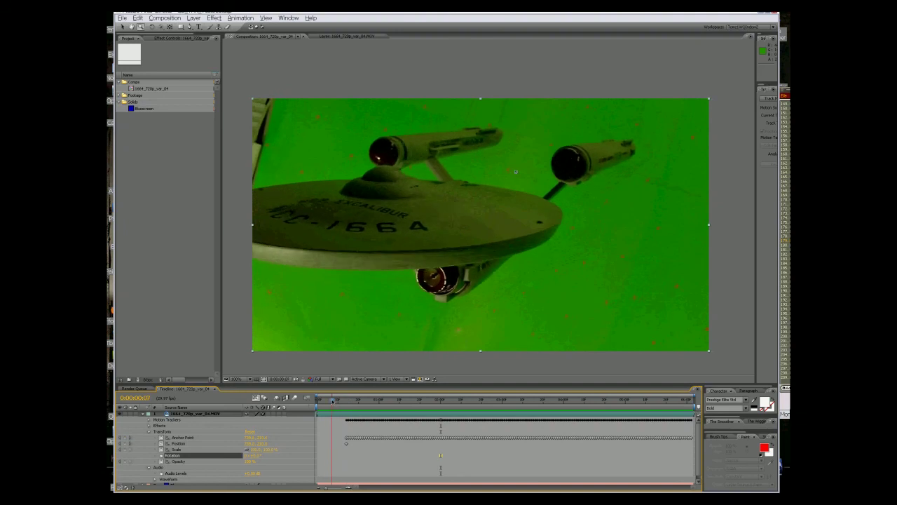
mouse_move(327, 401)
left_mouse_down()
mouse_move(398, 398)
mouse_move(341, 399)
left_mouse_up()
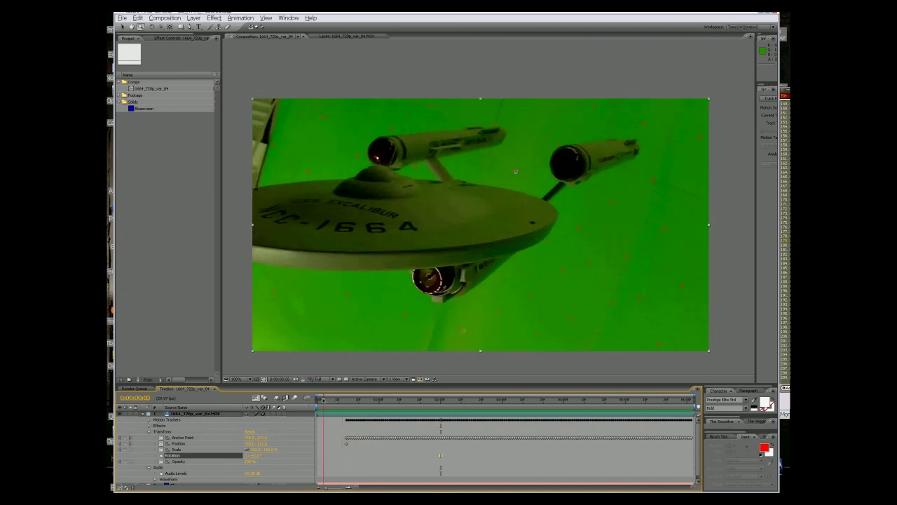
left_click_drag(333, 399, 358, 396)
left_click(200, 457)
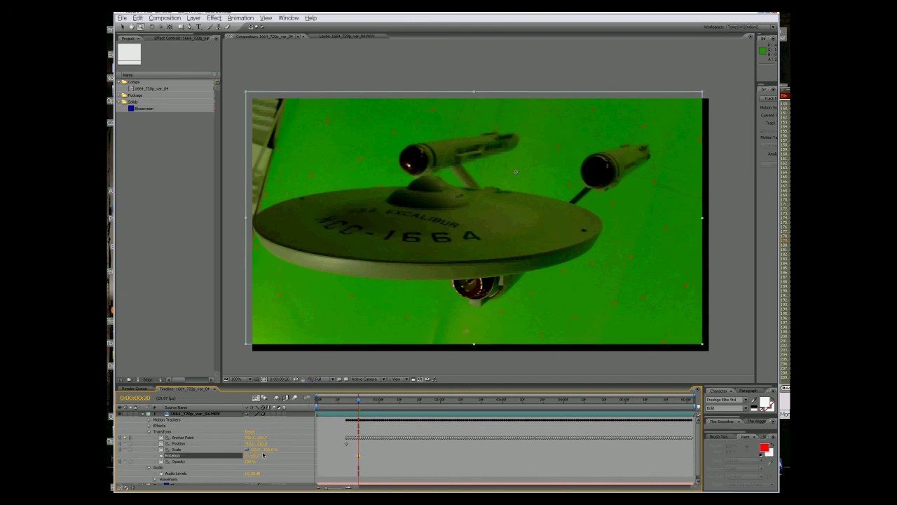
Preview the stabilized clip in real time and step back through the frames to examine remaining jumps
key("KP_0")
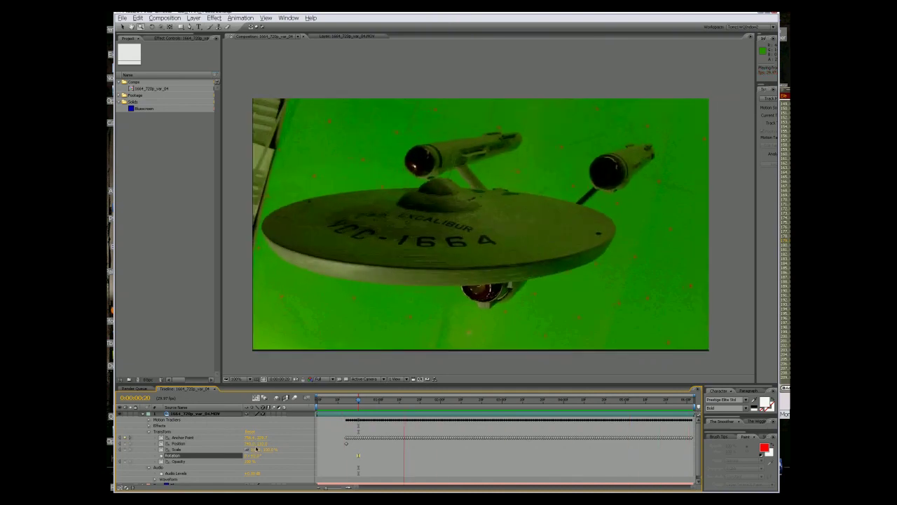
key("space")
key("Page_Up")
key("Page_Up")
key("Page_Up")
key("Page_Up")
key("Page_Up")
key("Page_Up")
key("Page_Up")
key("Page_Up")
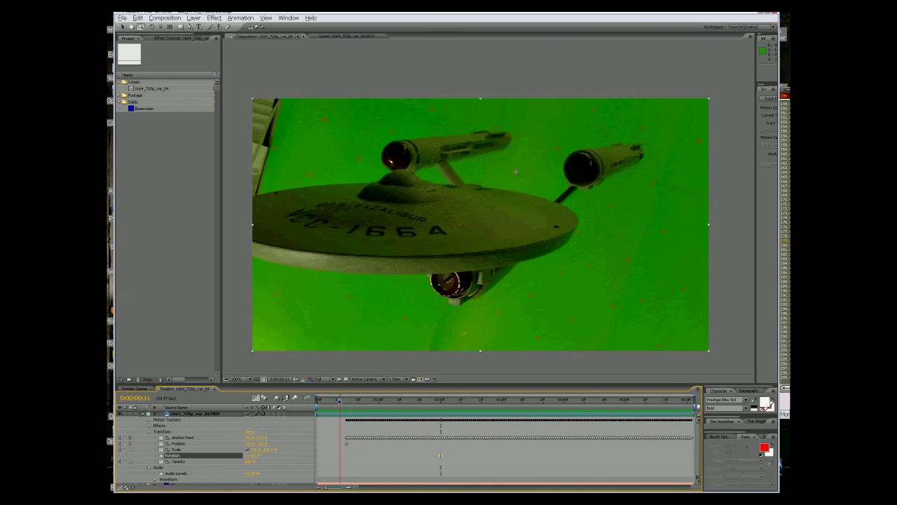
At 0:00:01:07, nudge the footage layer's Position vertically so its background marker lines up with the preceding frame
left_click_drag(343, 400, 397, 398)
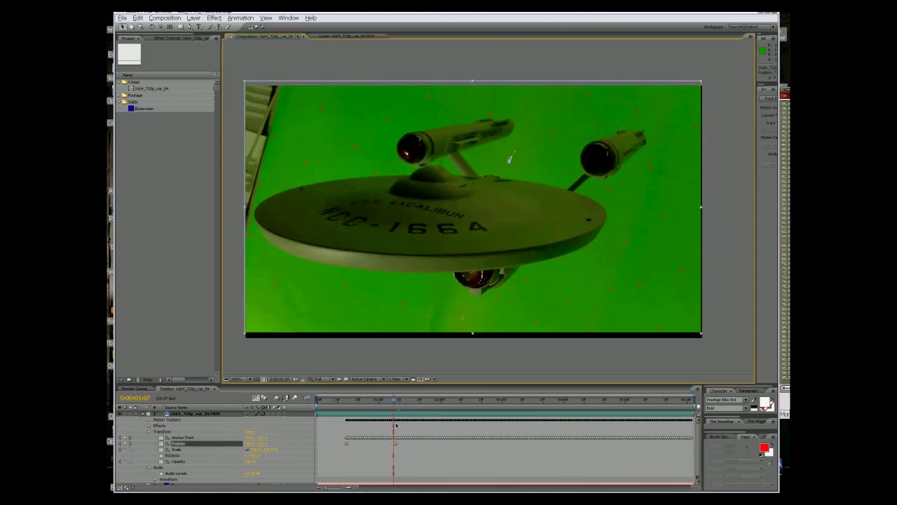
key("Down")
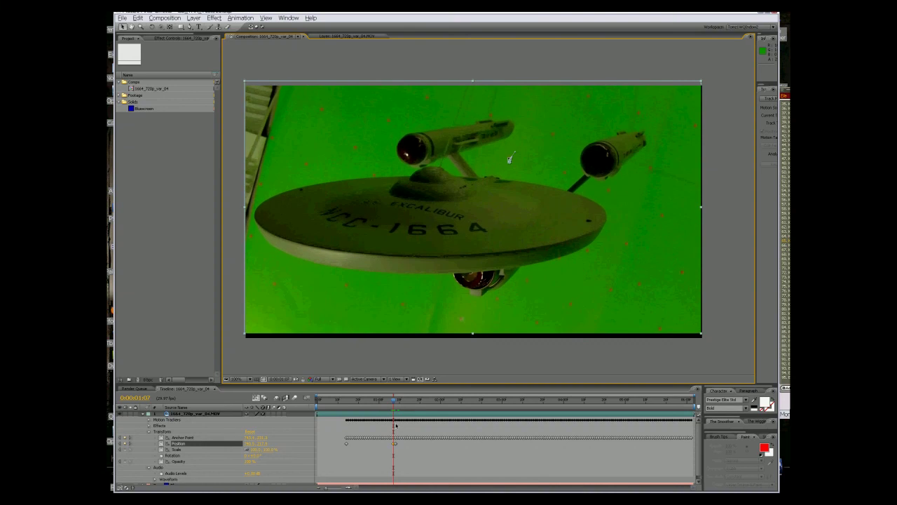
key("Down")
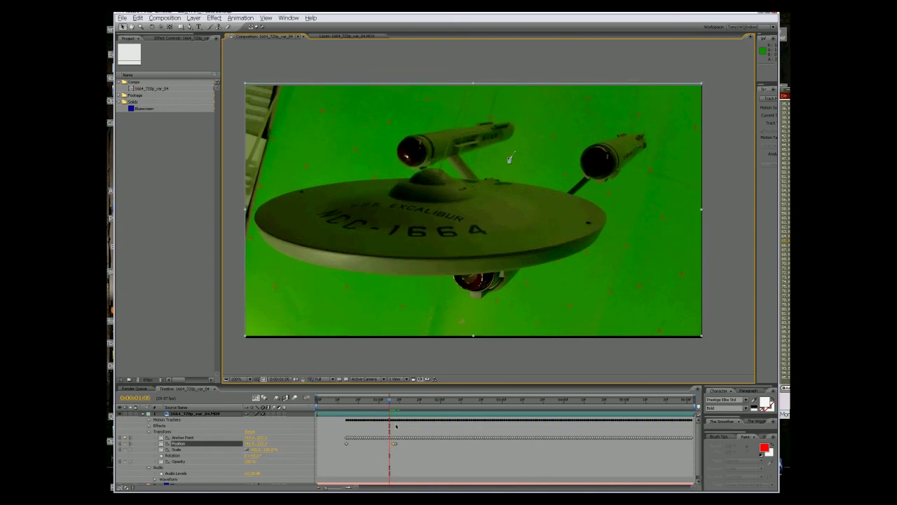
key("Page_Down")
key("Up")
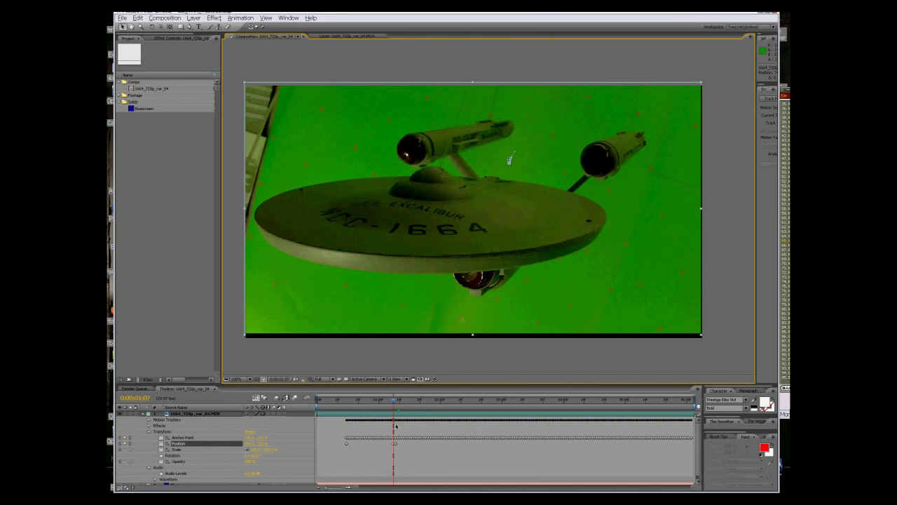
key("Down")
key("Page_Up")
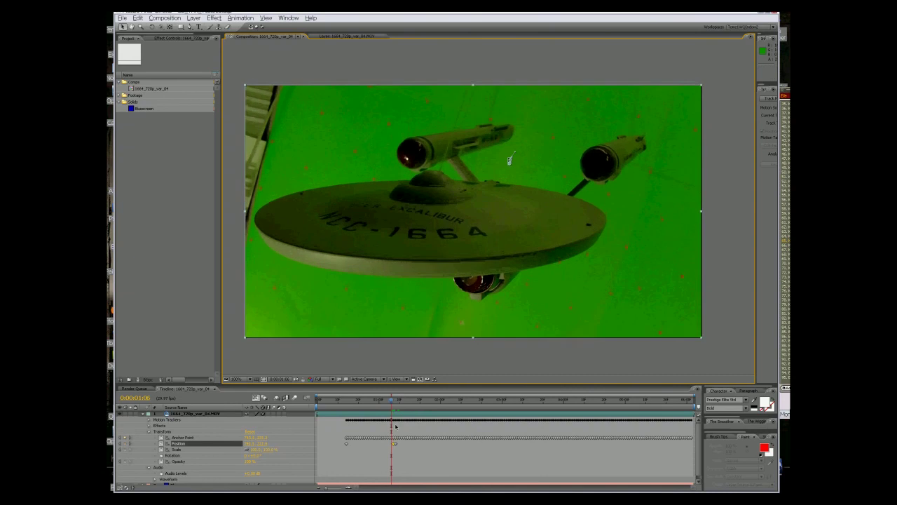
Refine the Position keyframe at 0:00:01:07 with small vertical nudges, comparing the marker's alignment against 0:00:01:06
key("Page_Down")
key("Down")
key("Down")
key("Down")
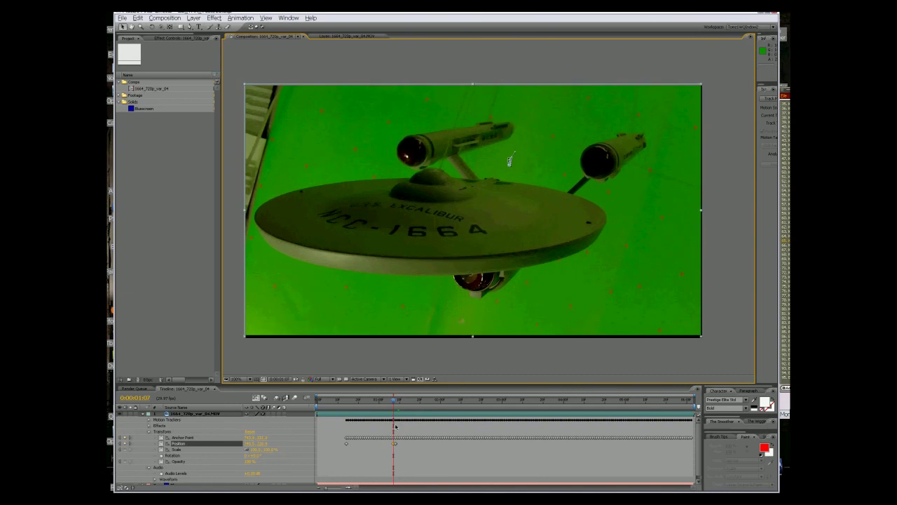
key("Page_Up")
key("Page_Down")
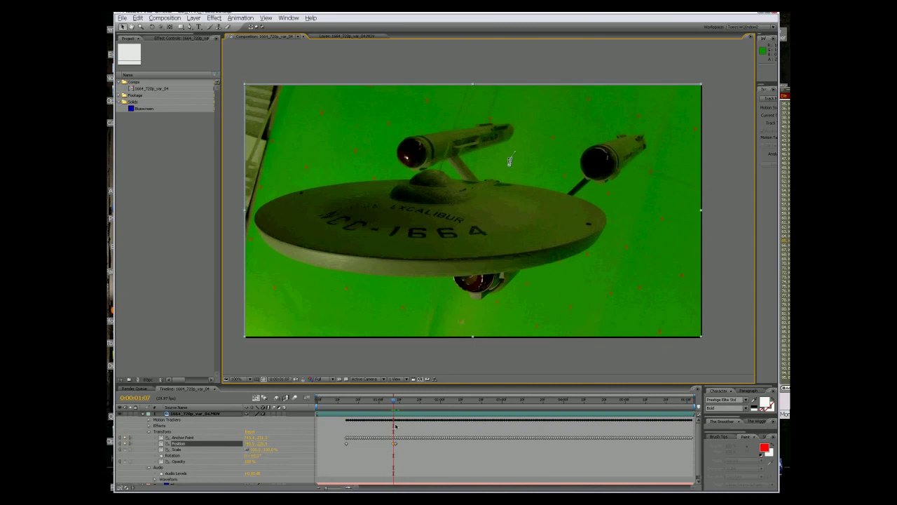
key("Up")
key("Up")
key("Down")
key("Down")
key("Page_Up")
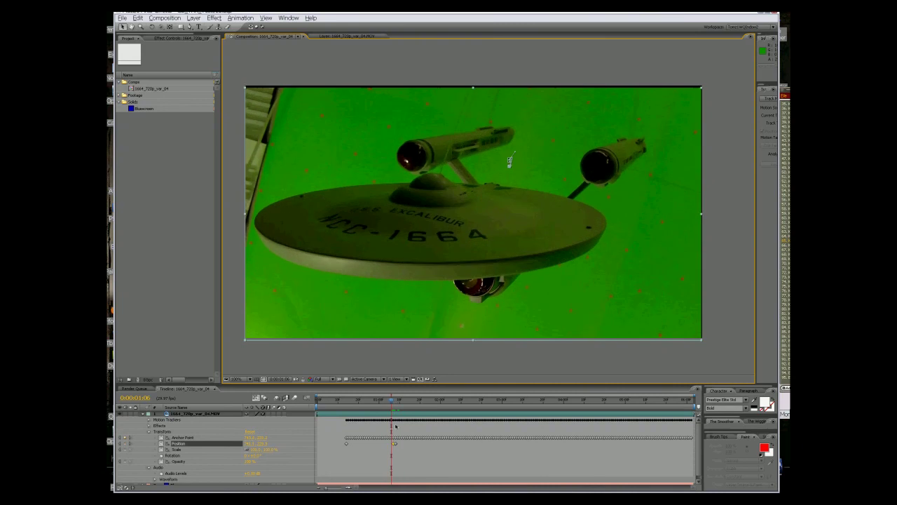
Key a slight upward Position correction on the footage at 0:00:01:05 and preview the adjusted clip
key("Page_Down")
key("Page_Up")
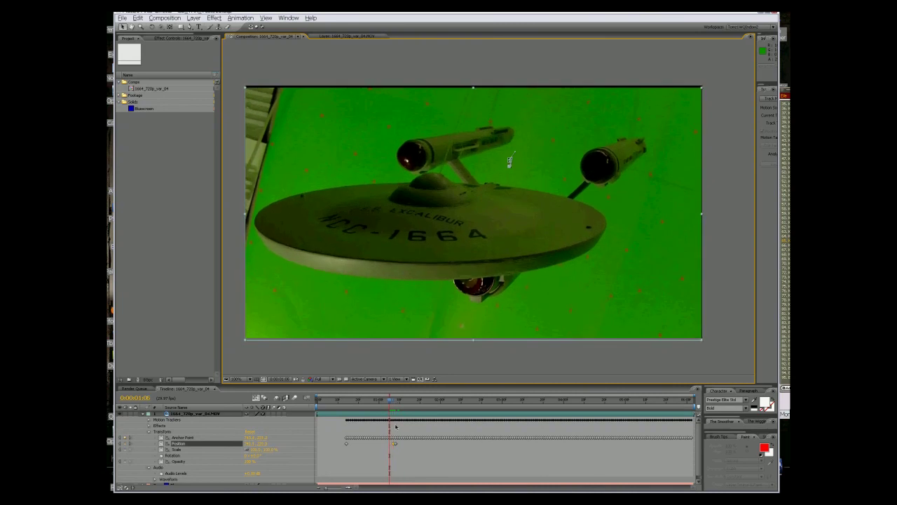
key("Page_Up")
key("Up")
key("Up")
key("Left")
key("Left")
key("KP_0")
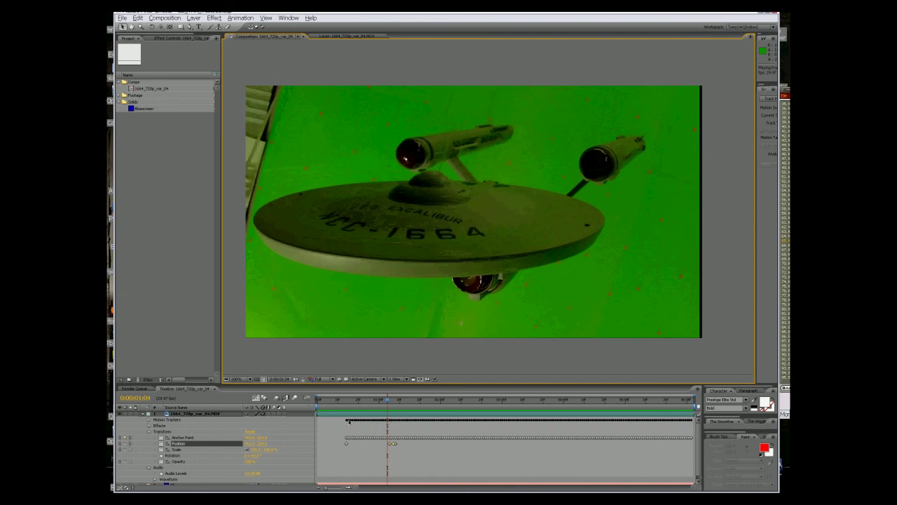
Step through the frames between 0:00:01:03 and 0:00:01:08 to examine the marker's alignment around the Position keyframes
key("space")
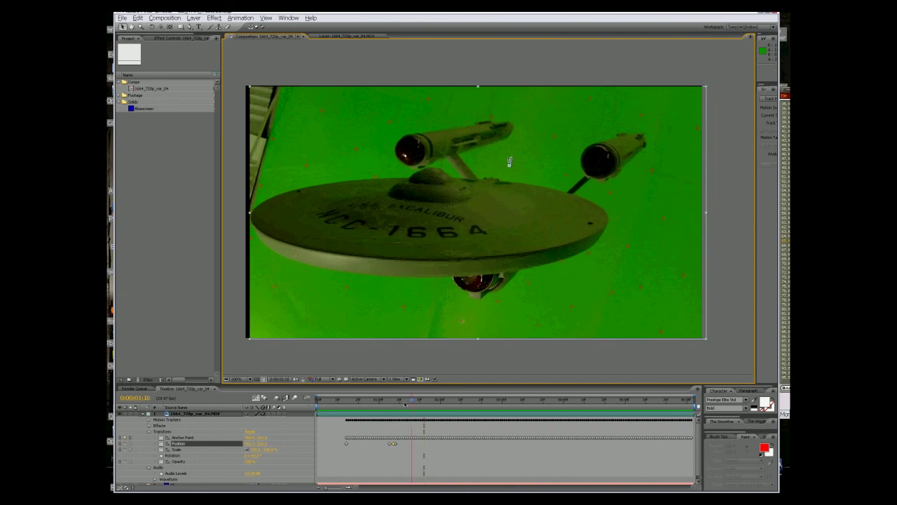
left_click_drag(404, 404, 387, 405)
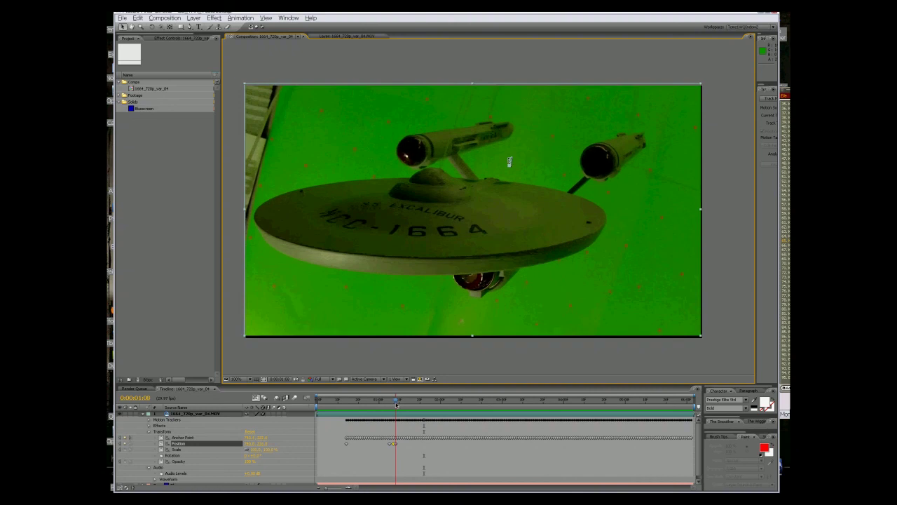
key("Page_Up")
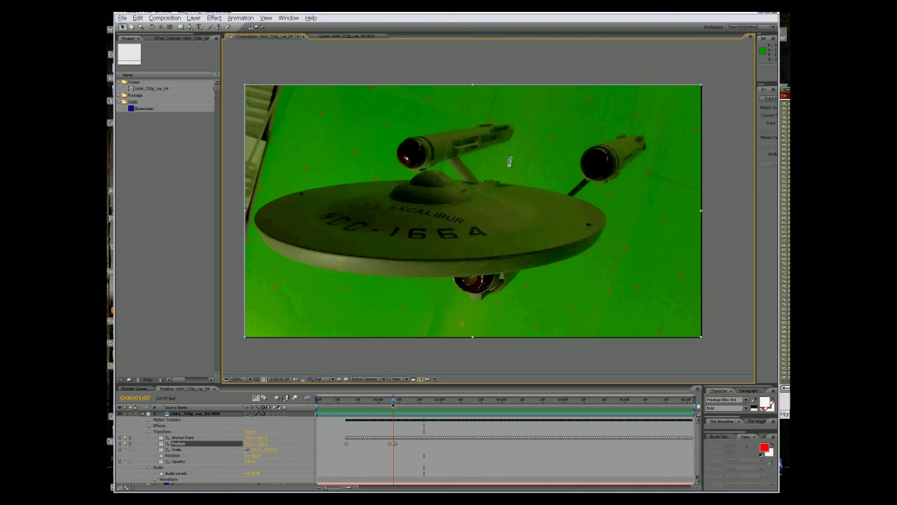
key("Page_Up")
key("Page_Up")
key("Page_Up")
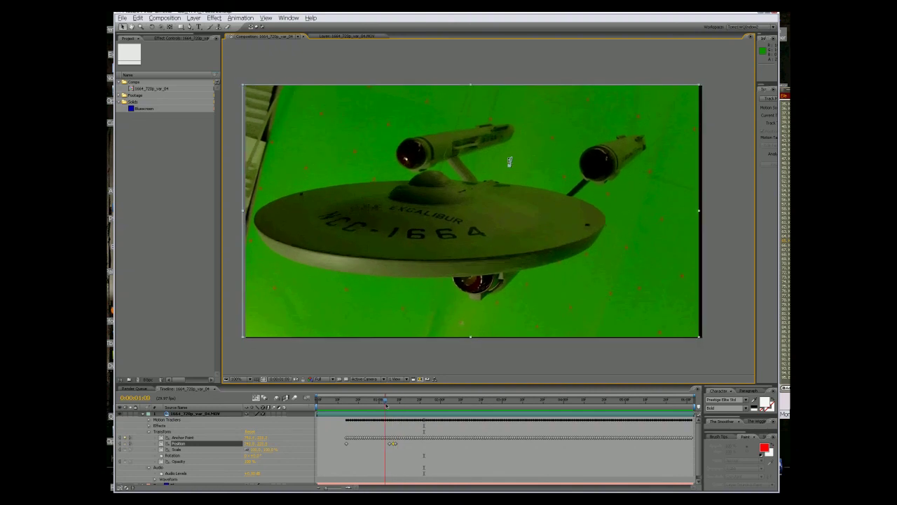
left_click(395, 443)
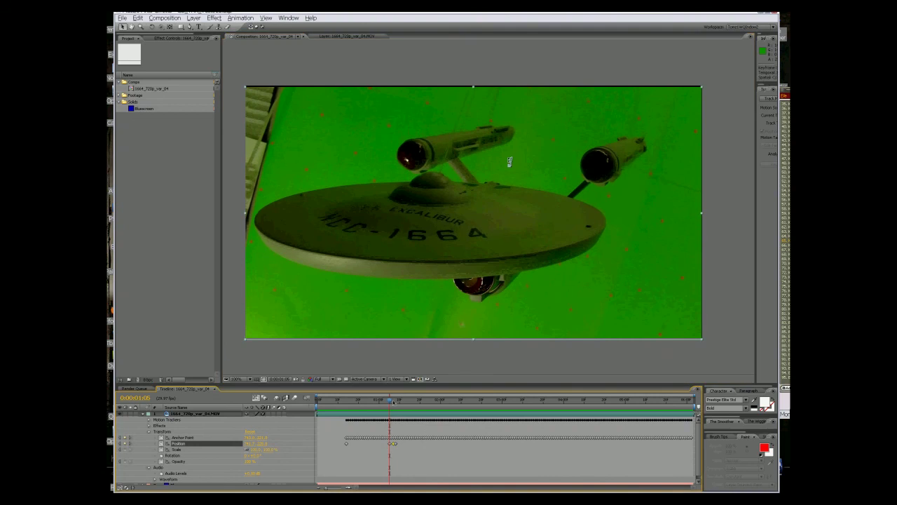
key("Page_Down")
key("Page_Down")
key("Page_Down")
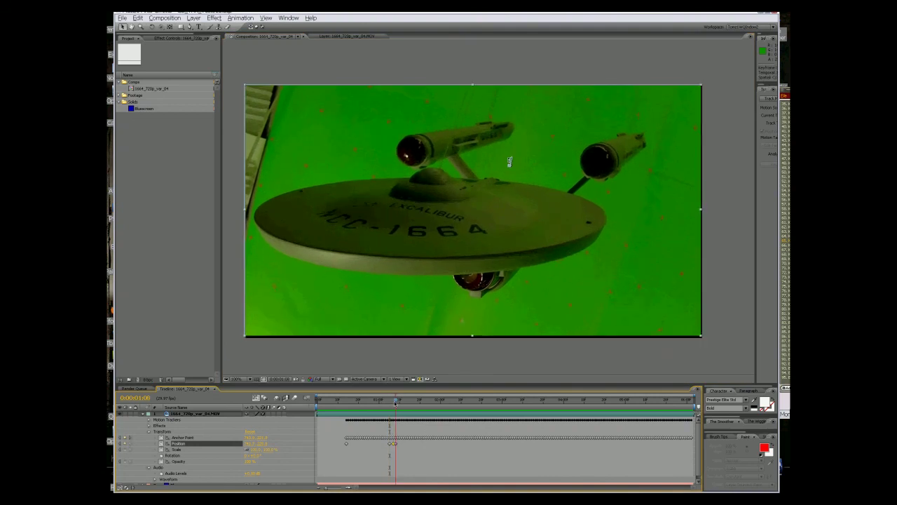
key("Up")
key("Up")
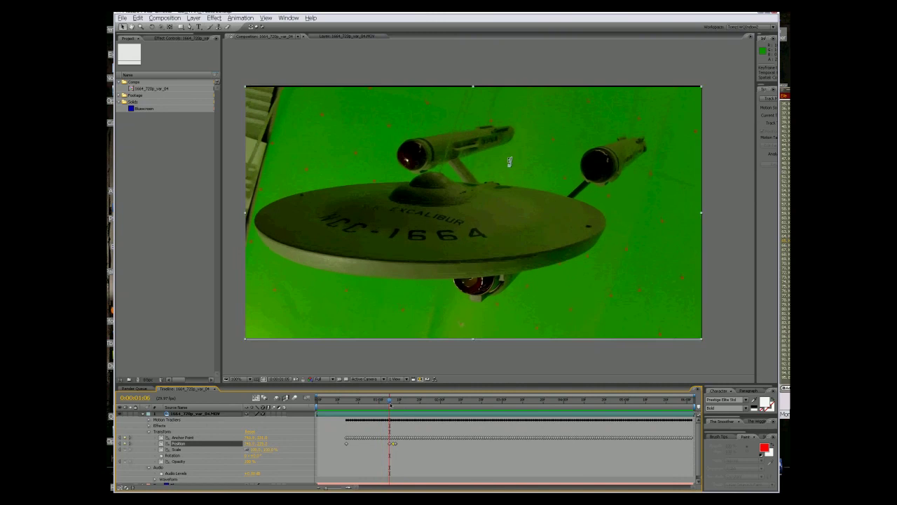
Check the frames around 0:00:01:13 and play the position-corrected clip in real time
key("Page_Up")
key("Page_Up")
key("Page_Up")
key("Page_Up")
key("Page_Up")
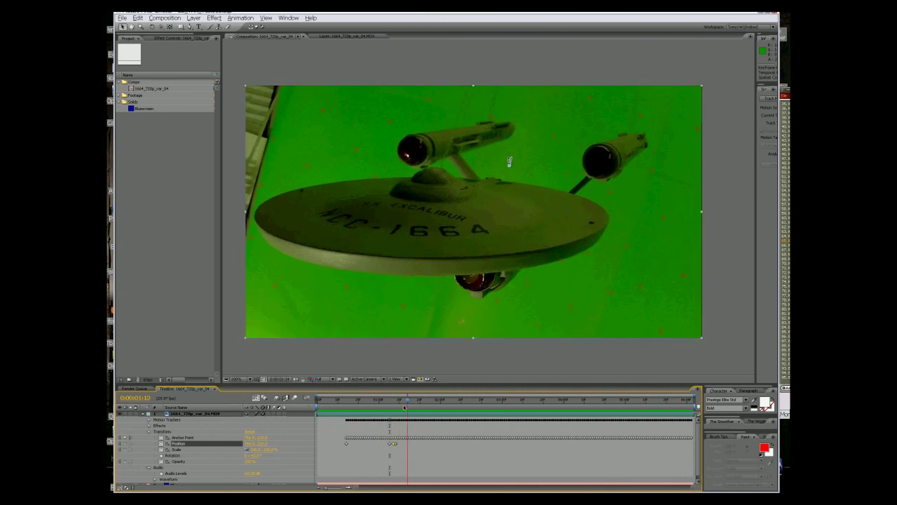
key("KP_0")
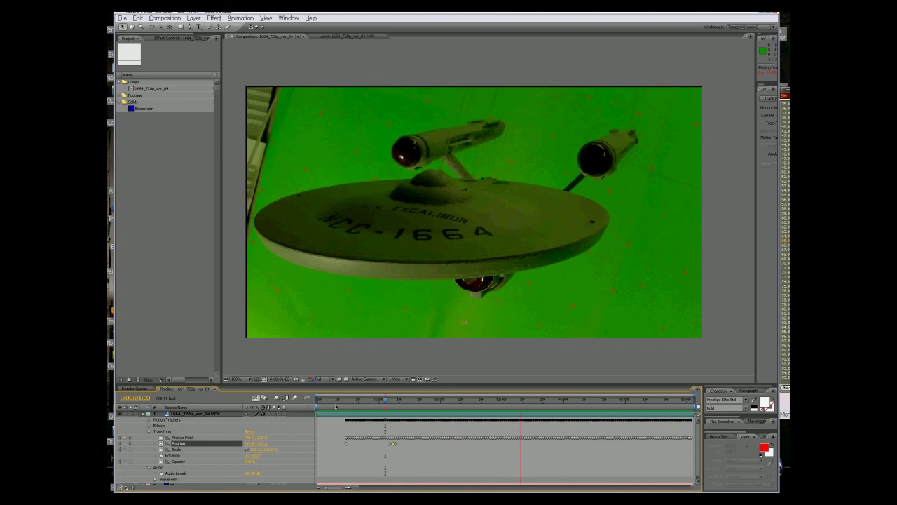
Stop the preview, collapse the footage layer's properties, and make the Bluescreen layer visible
left_click(510, 162)
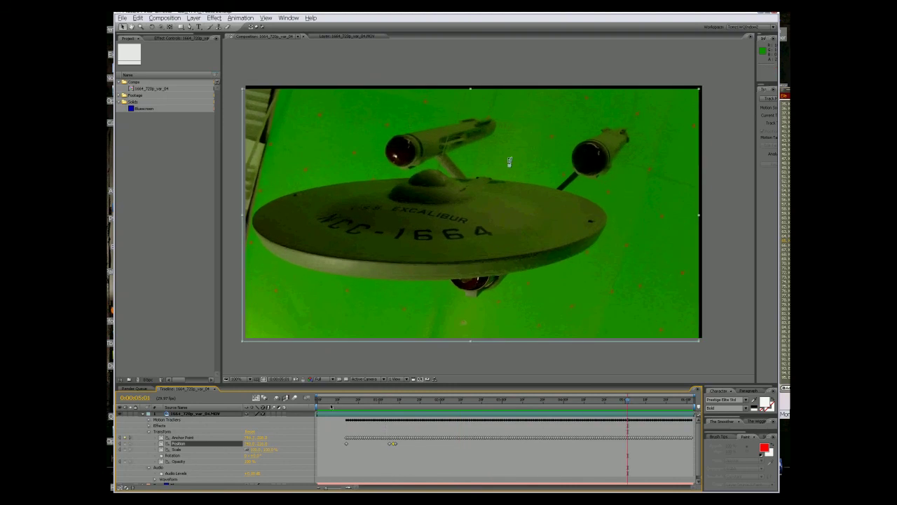
left_click(143, 414)
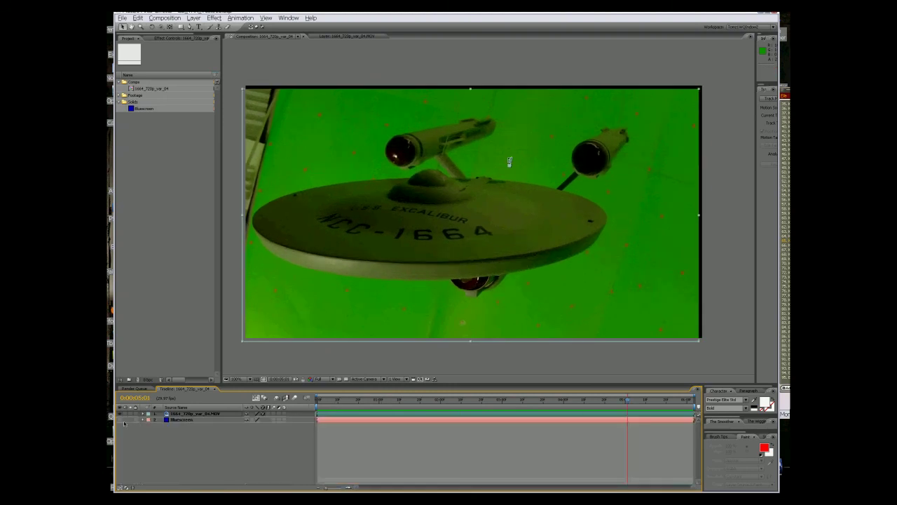
left_click(121, 419)
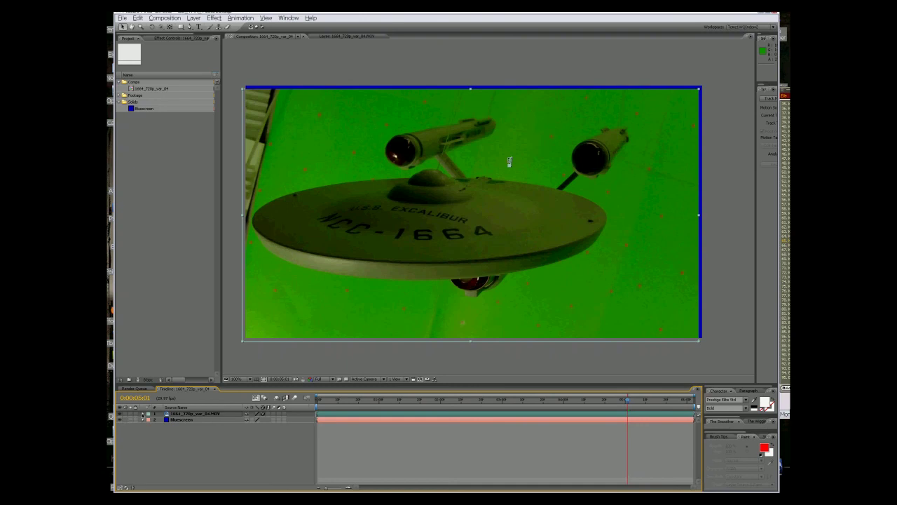
Enable the Color Range and Spill Suppressor effects on the footage layer and preview the keyed composite over the Bluescreen solid
left_click(143, 415)
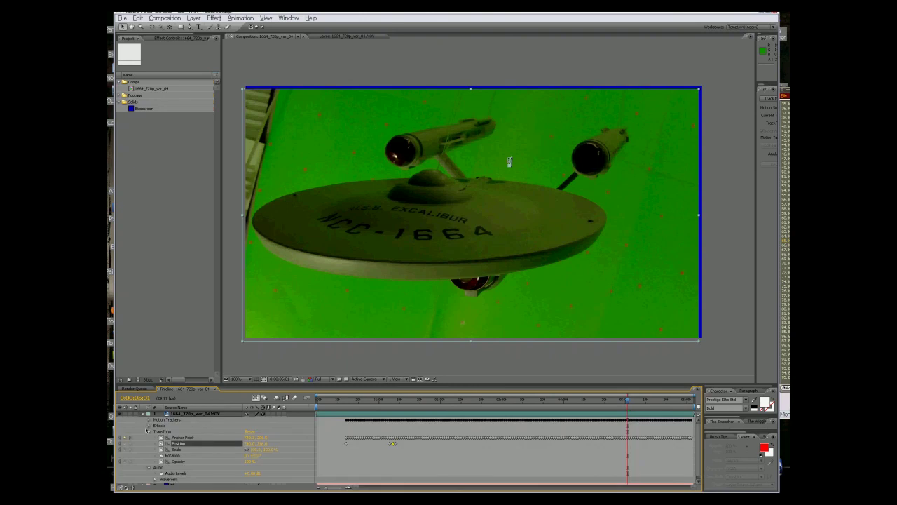
left_click(149, 426)
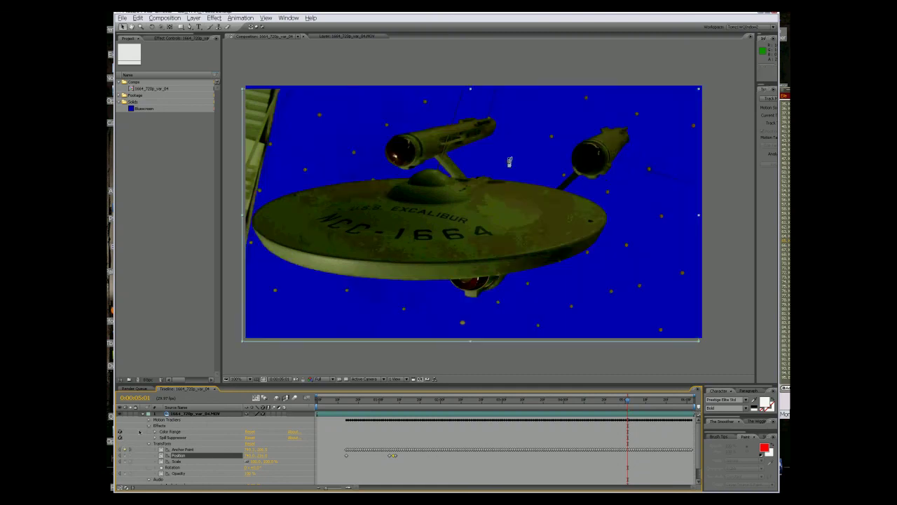
key("KP_0")
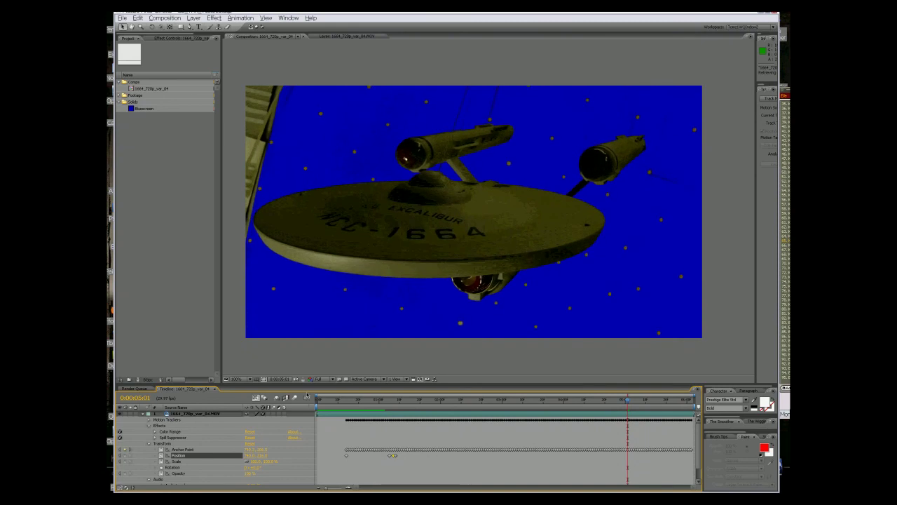